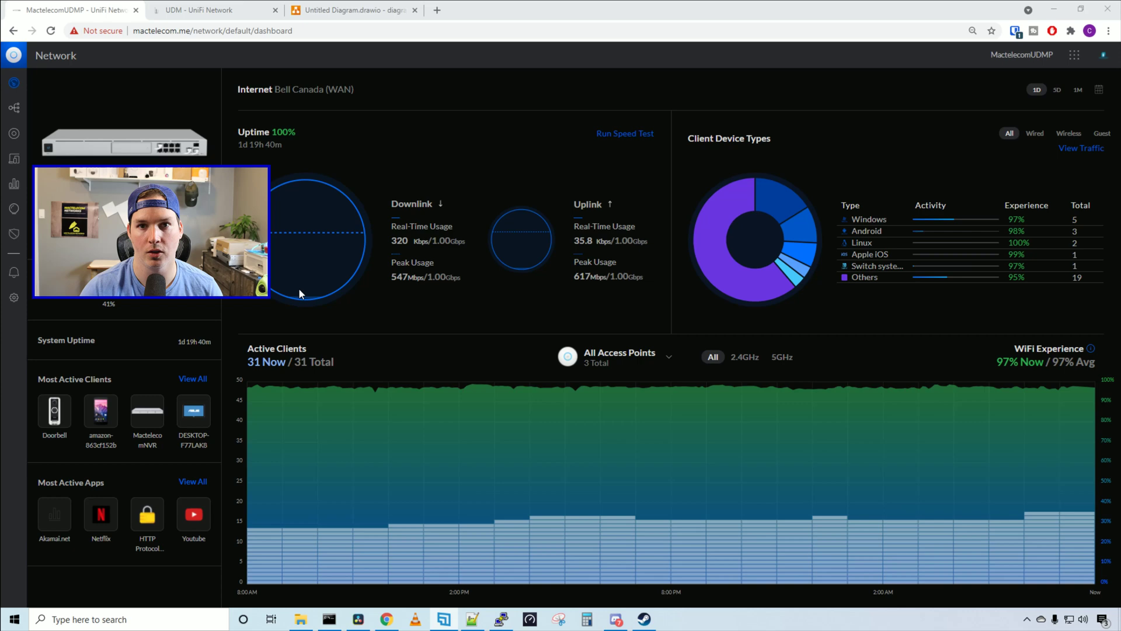
# Start a new network on the UDM-Pro named 'Site to Site' and expand its VPN settings
pyautogui.click(13, 298)
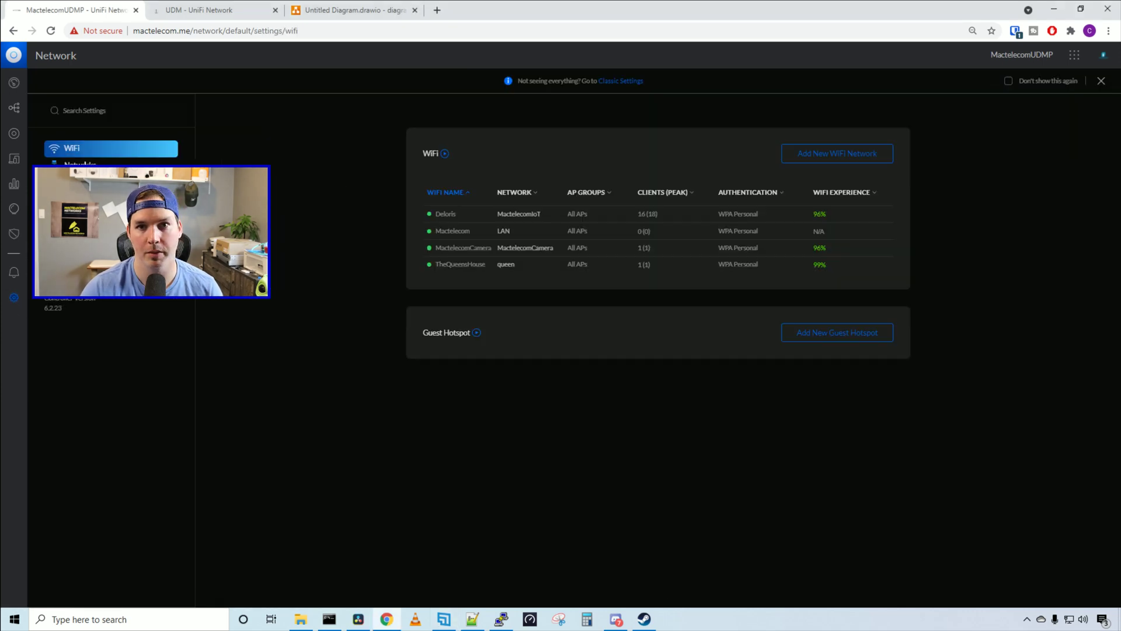
pyautogui.click(80, 164)
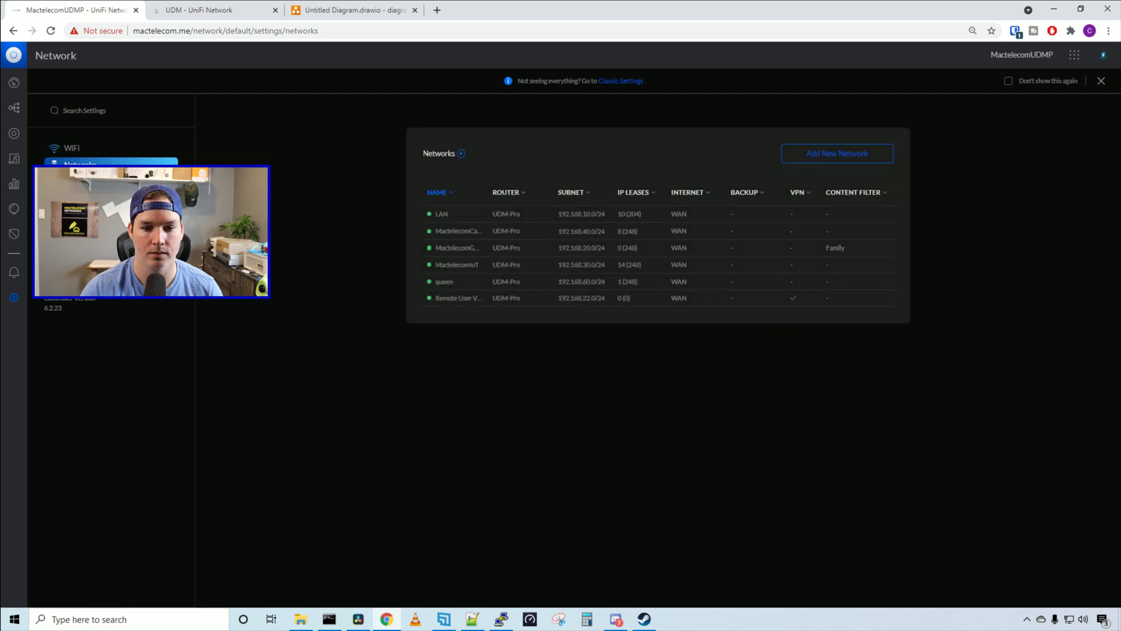
pyautogui.click(823, 158)
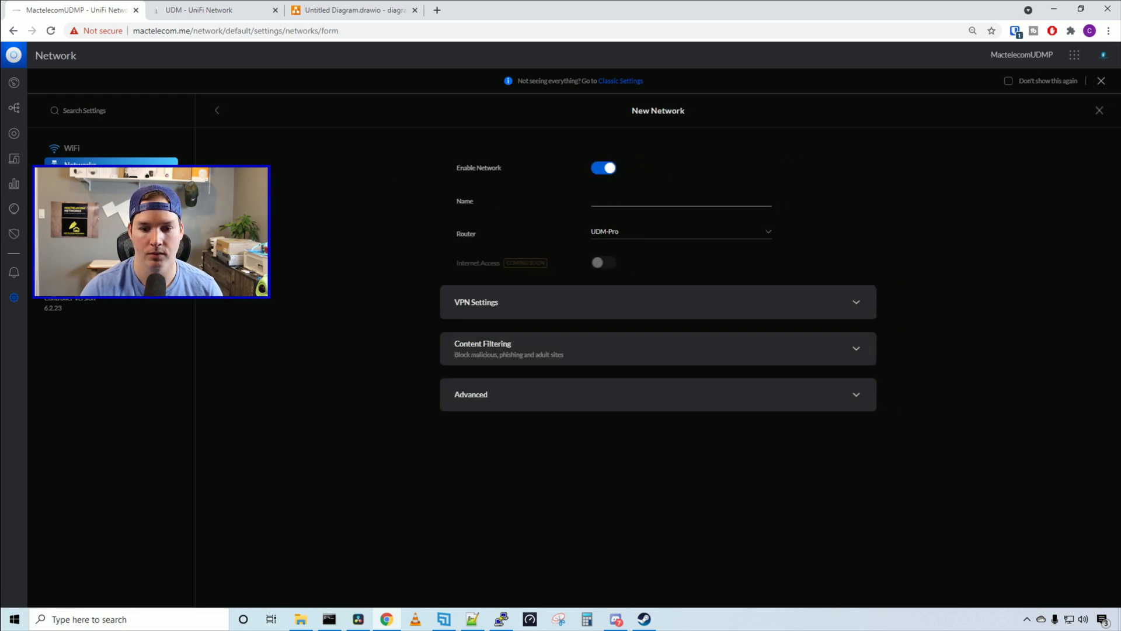
pyautogui.click(613, 199)
pyautogui.write('S')
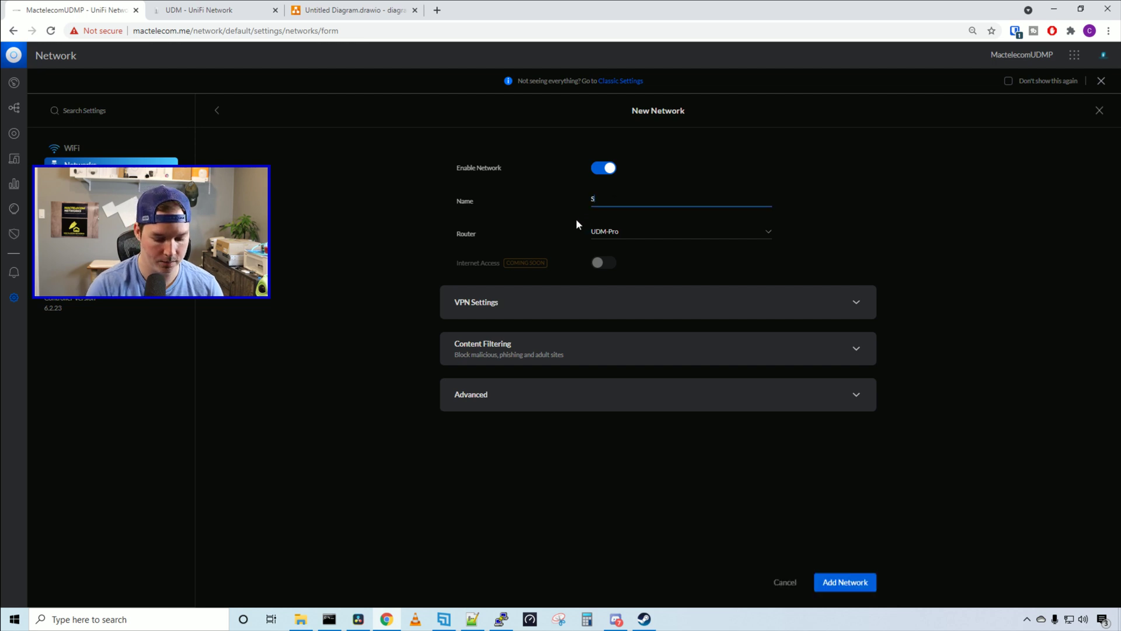
pyautogui.write('ite to Site')
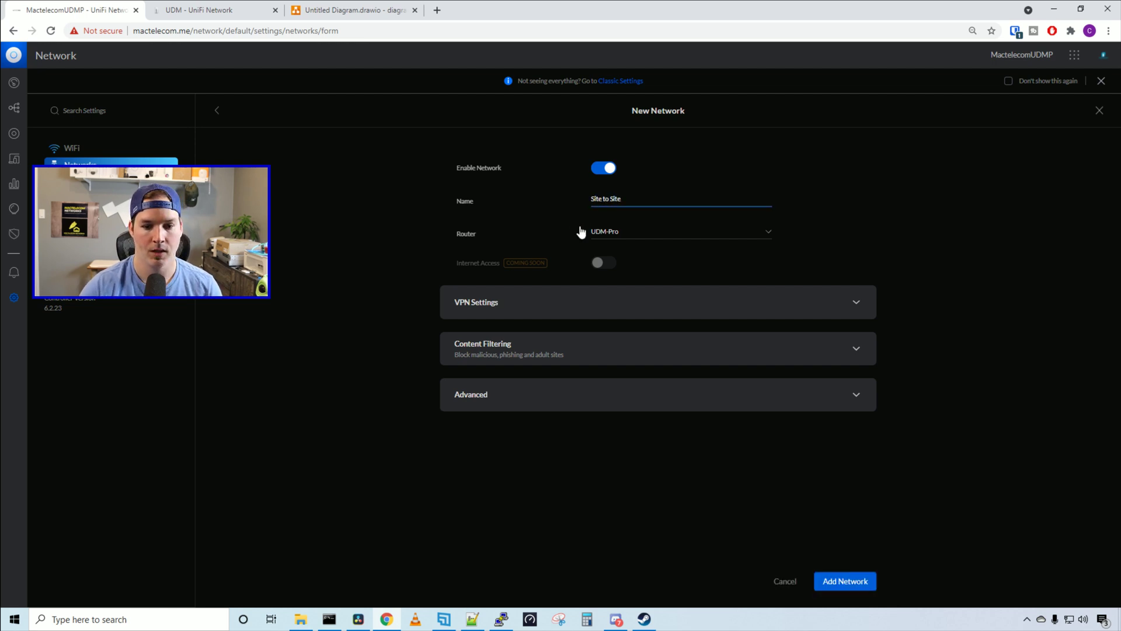
pyautogui.click(537, 309)
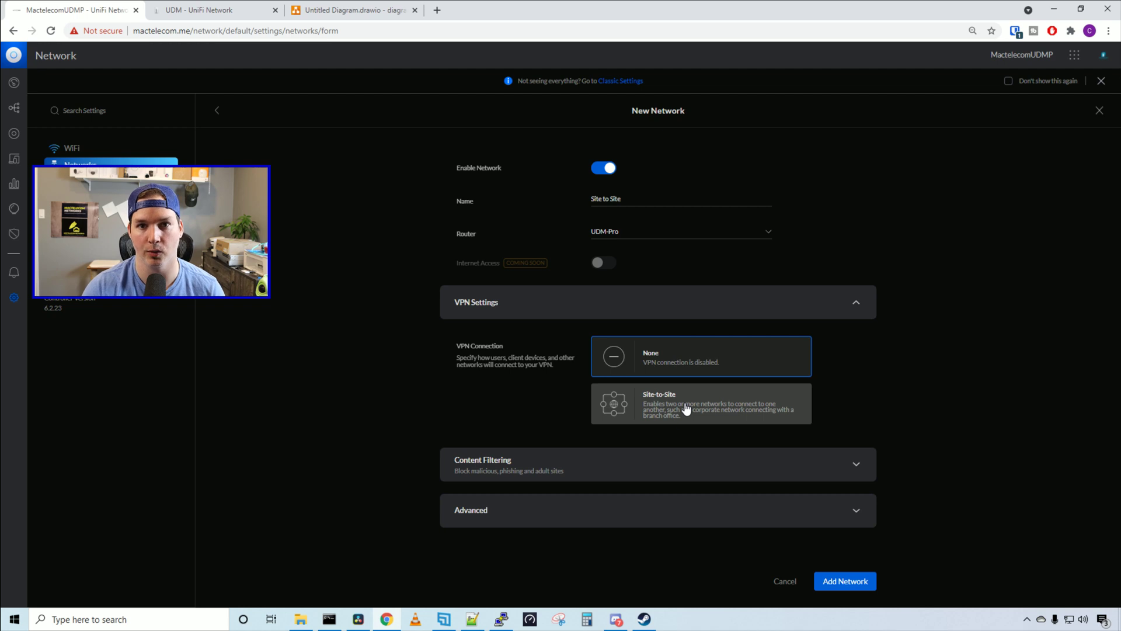
# Choose the Site-to-Site VPN connection with Manual IPsec and enter the pre-shared secret key
pyautogui.click(686, 409)
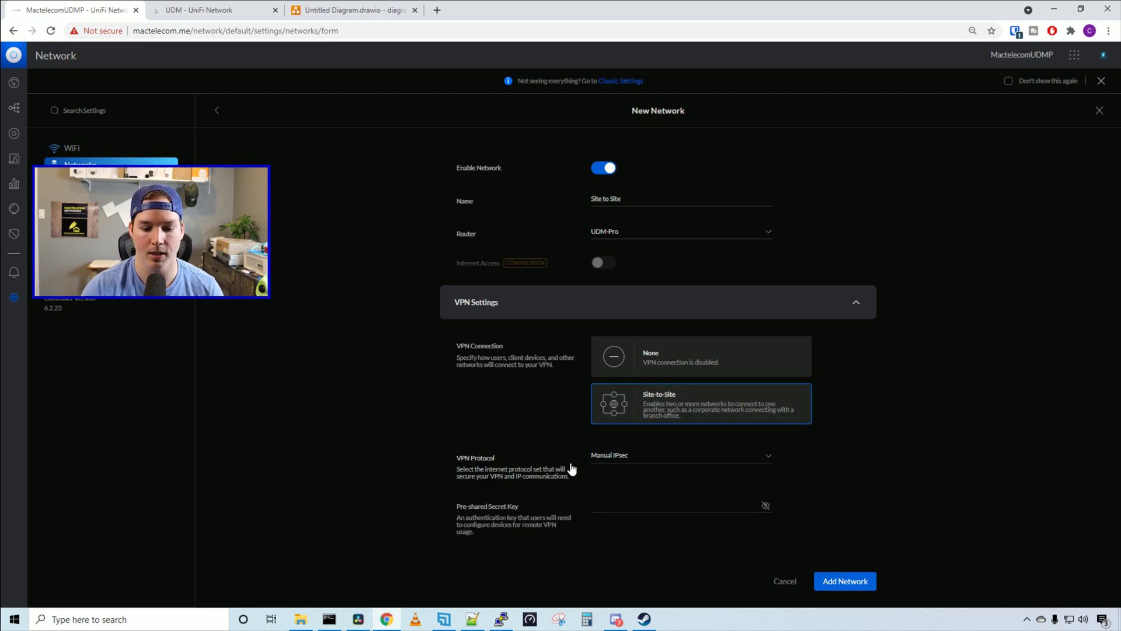
pyautogui.click(621, 501)
pyautogui.write('password')
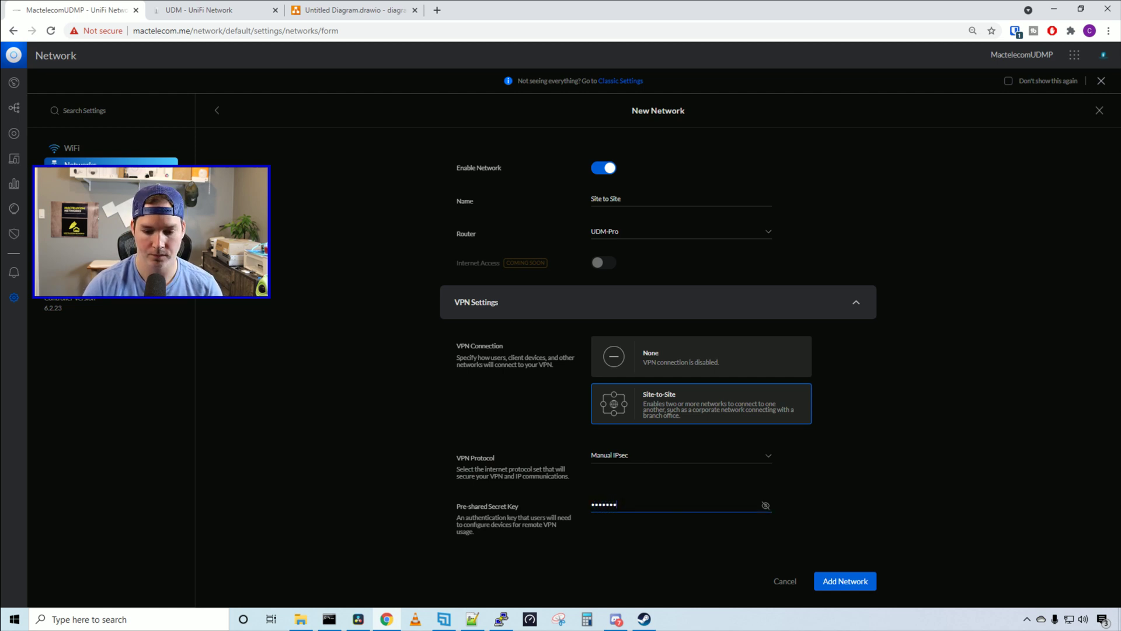
pyautogui.scroll(-6, 466, 231)
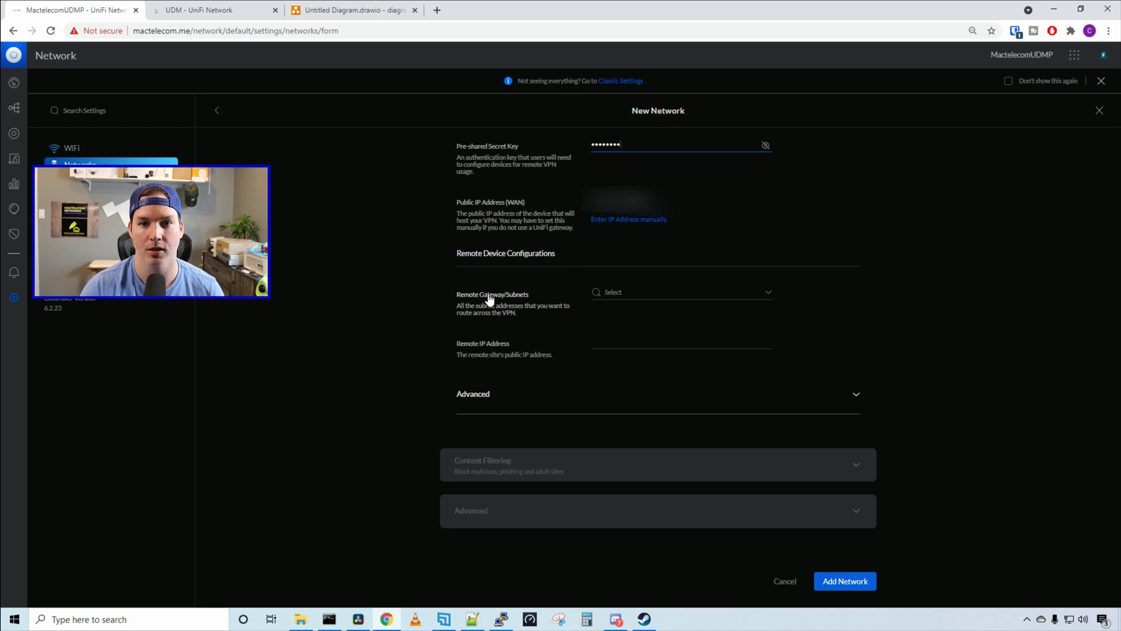
# Add remote gateway subnets 192.168.1.0/24 and 192.168.55.0/24
pyautogui.click(622, 298)
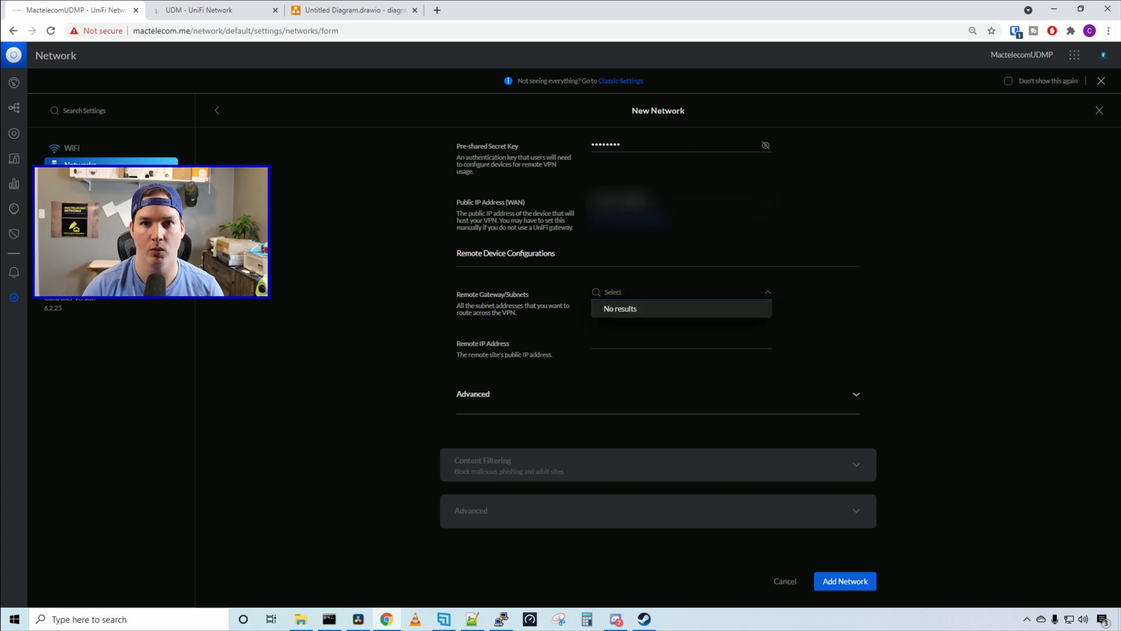
pyautogui.write('192.168.')
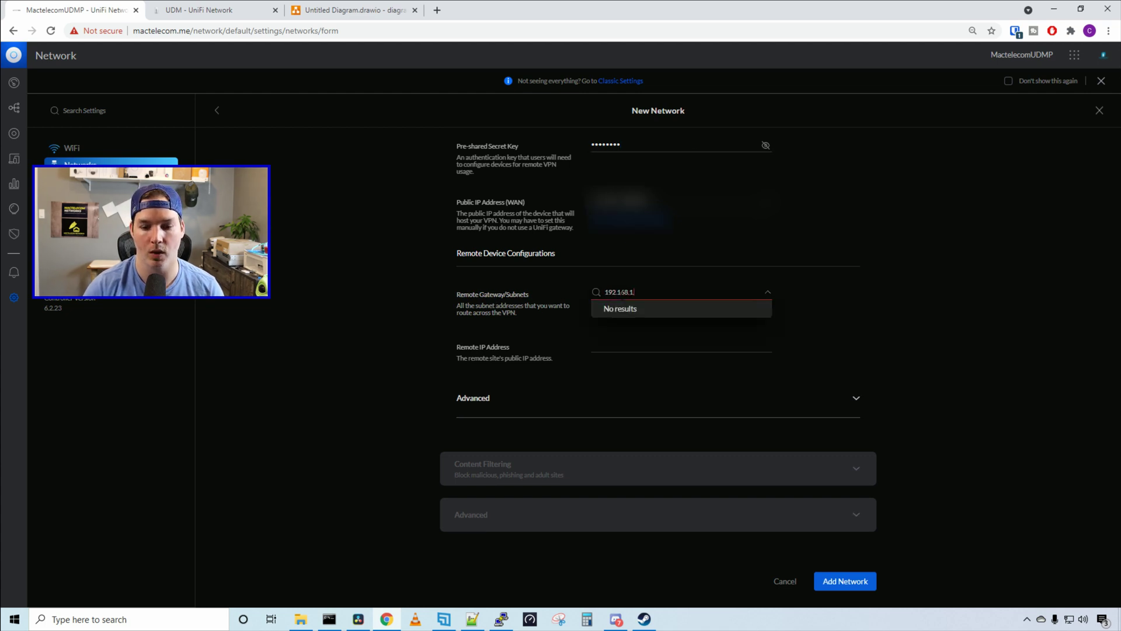
pyautogui.write('1.0/24')
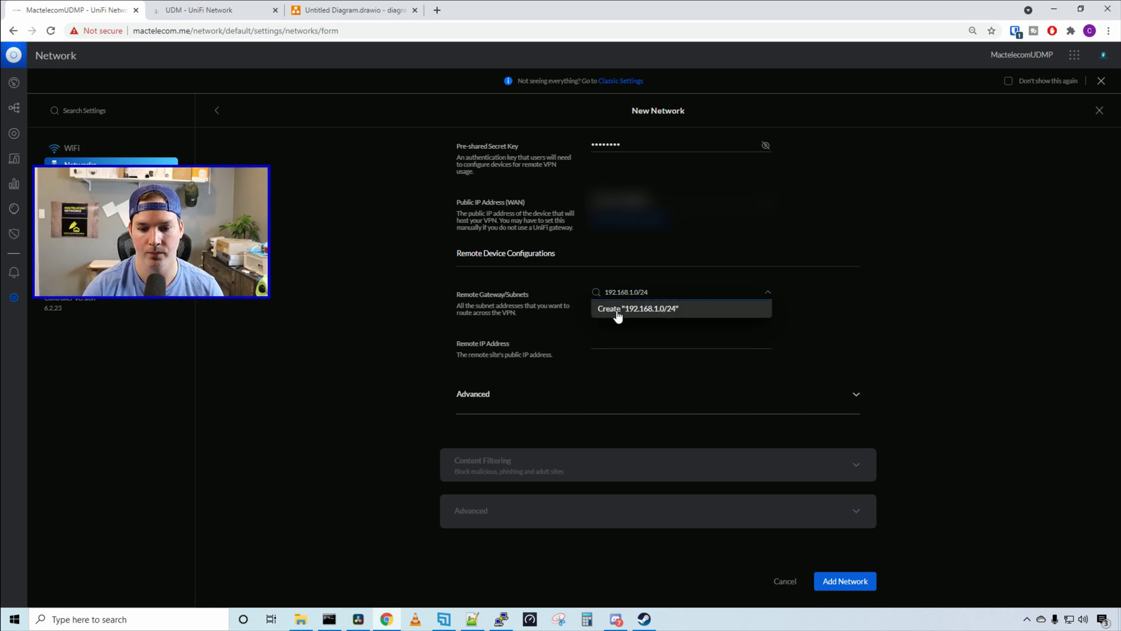
pyautogui.click(615, 310)
pyautogui.write('192.1')
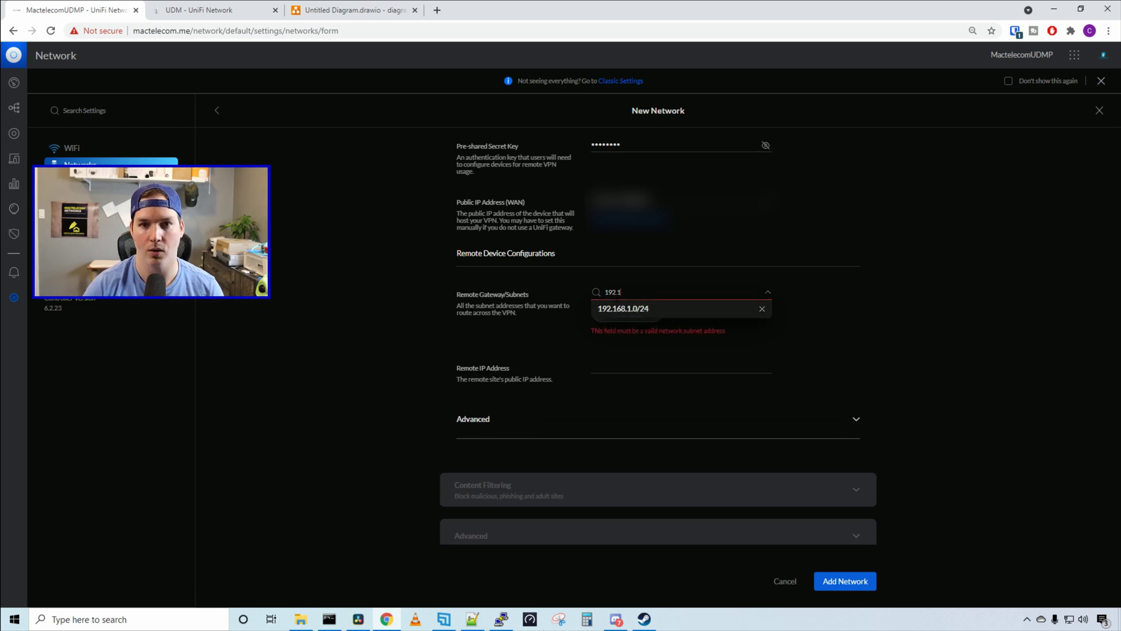
pyautogui.write('68.55.0/')
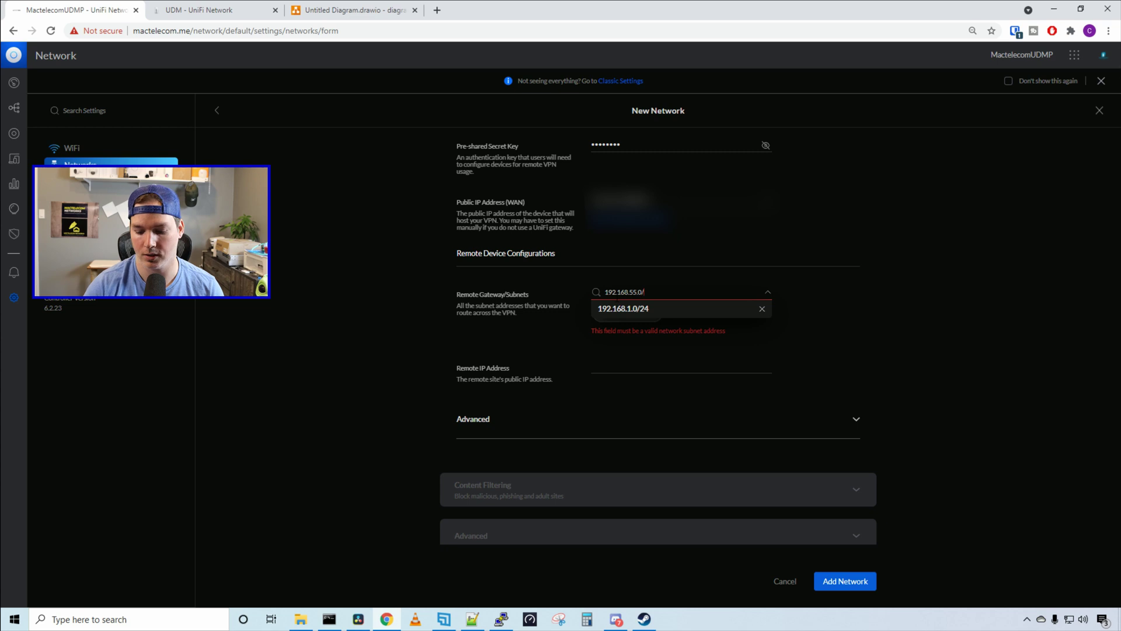
pyautogui.write('24')
pyautogui.click(621, 327)
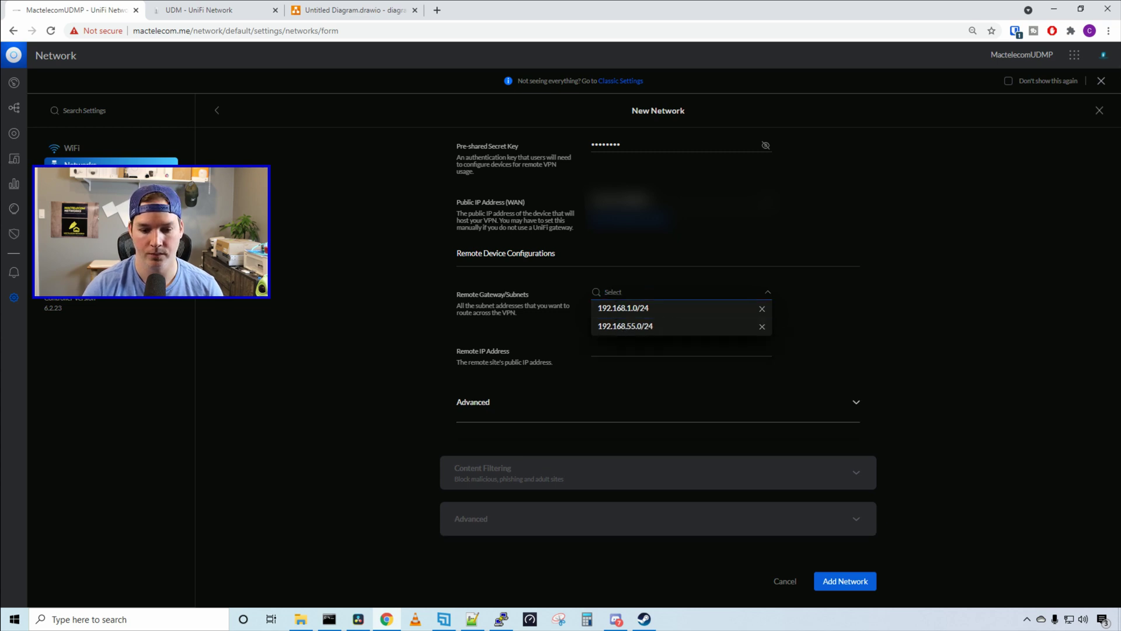
# Paste the remote site's public IP and save the Site to Site network
pyautogui.press('Tab')
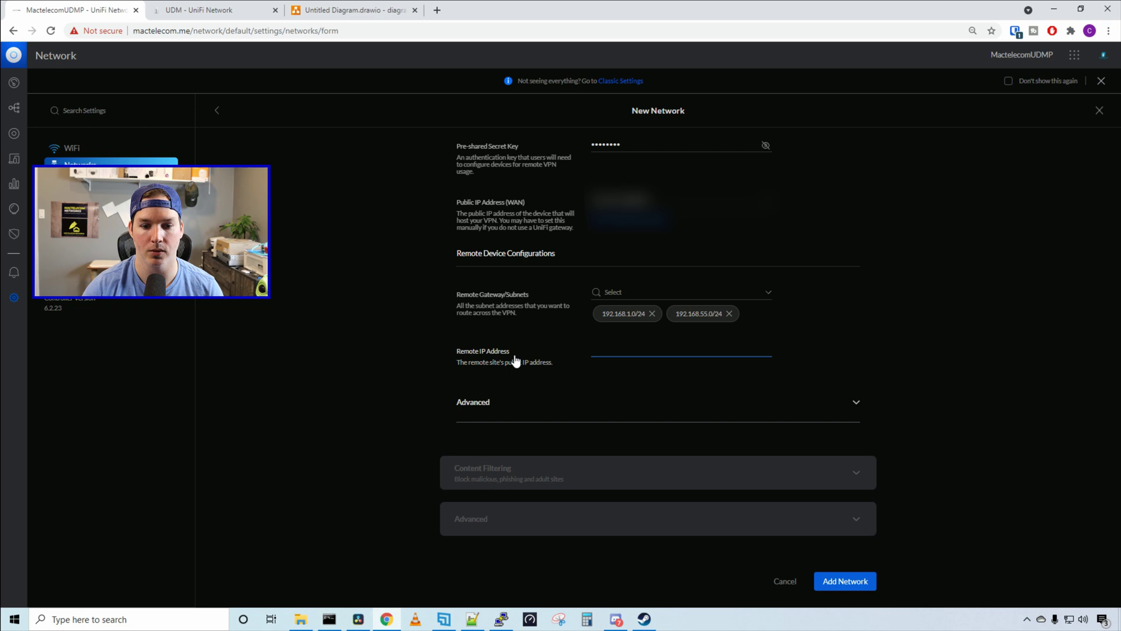
pyautogui.hotkey('ctrl', 'v')
pyautogui.click(989, 403)
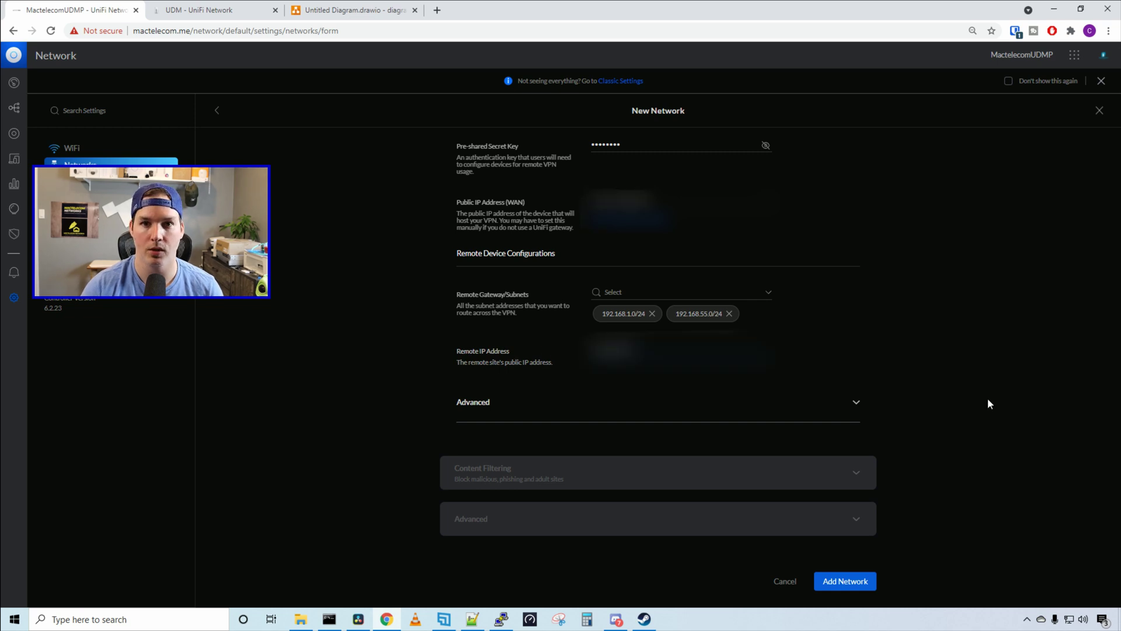
pyautogui.click(848, 580)
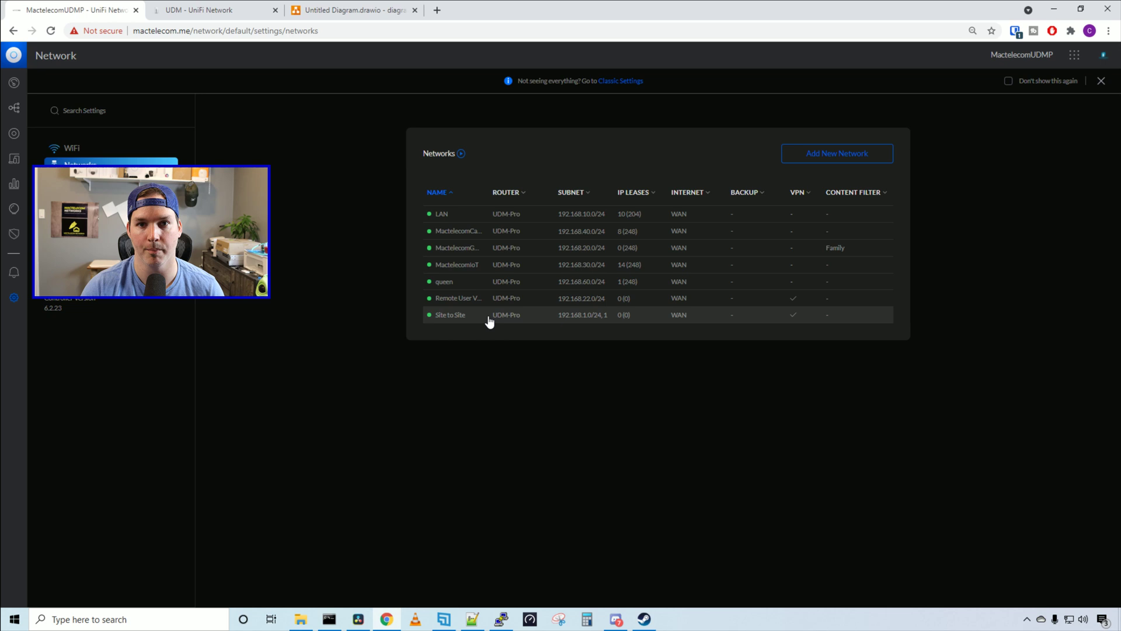
pyautogui.hotkey('ctrl', 'Tab')
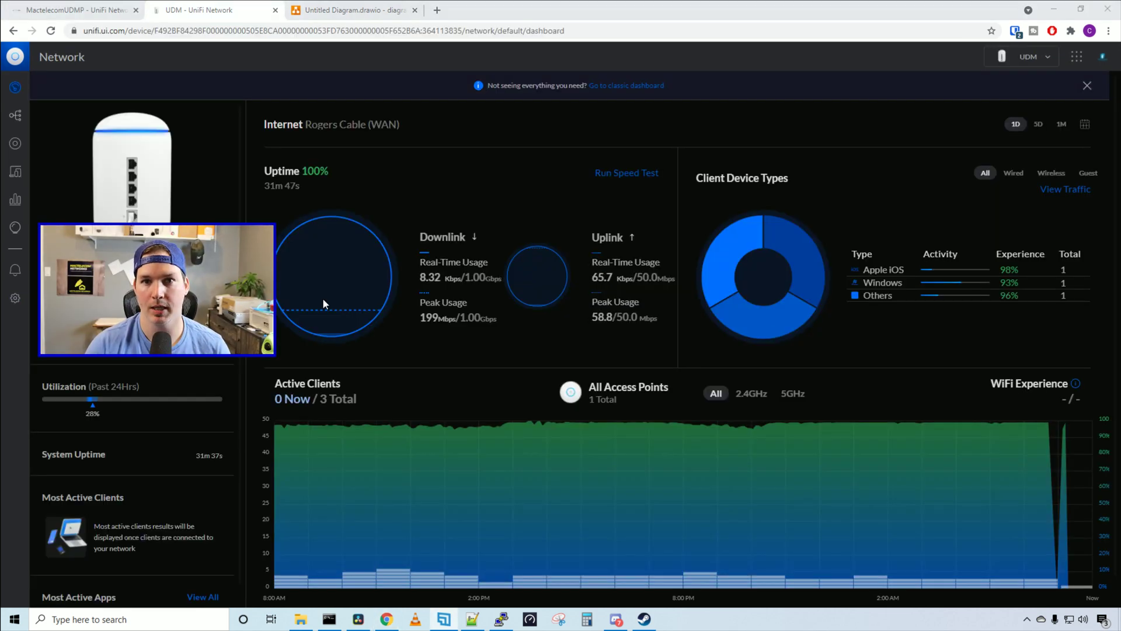
# On the second UDM, start a new network named 'site to site' and expand its VPN settings
pyautogui.click(15, 298)
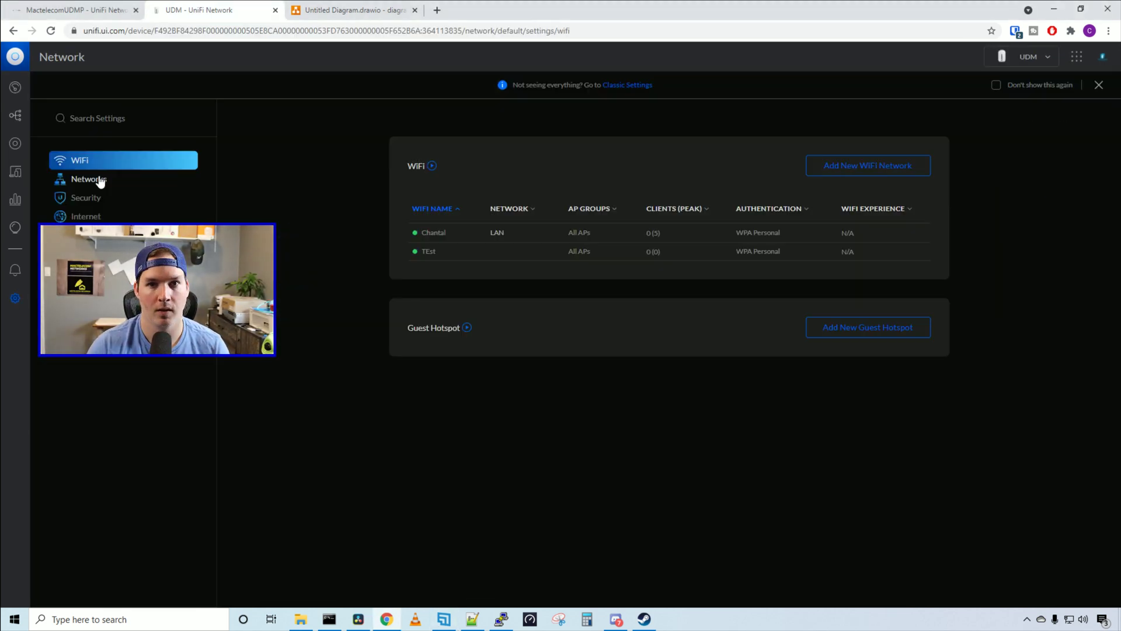
pyautogui.click(102, 183)
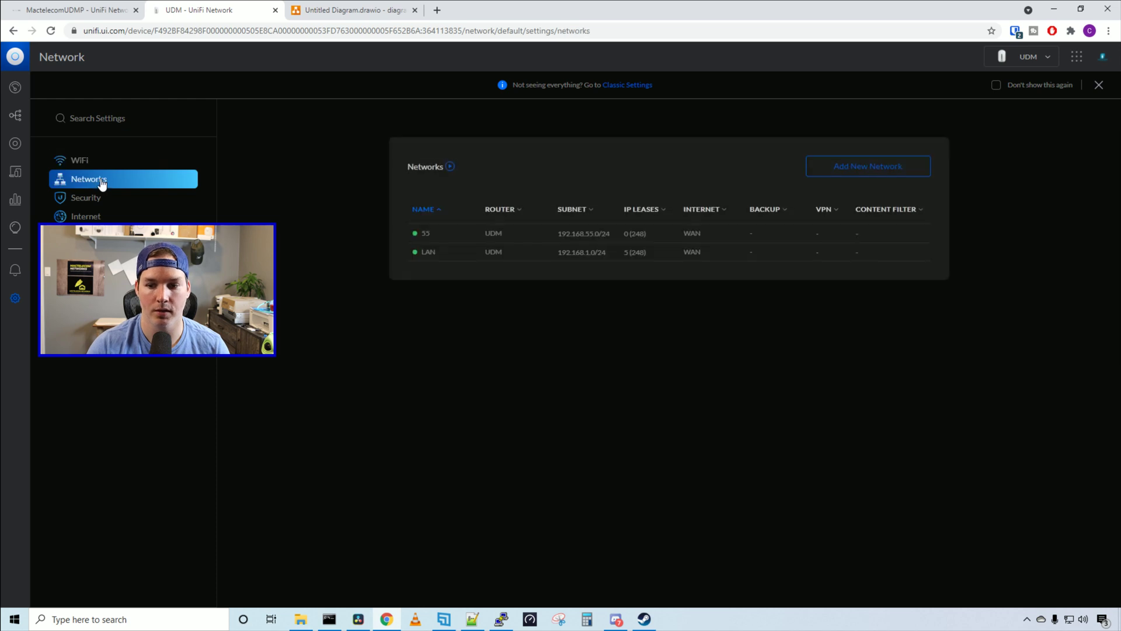
pyautogui.click(831, 168)
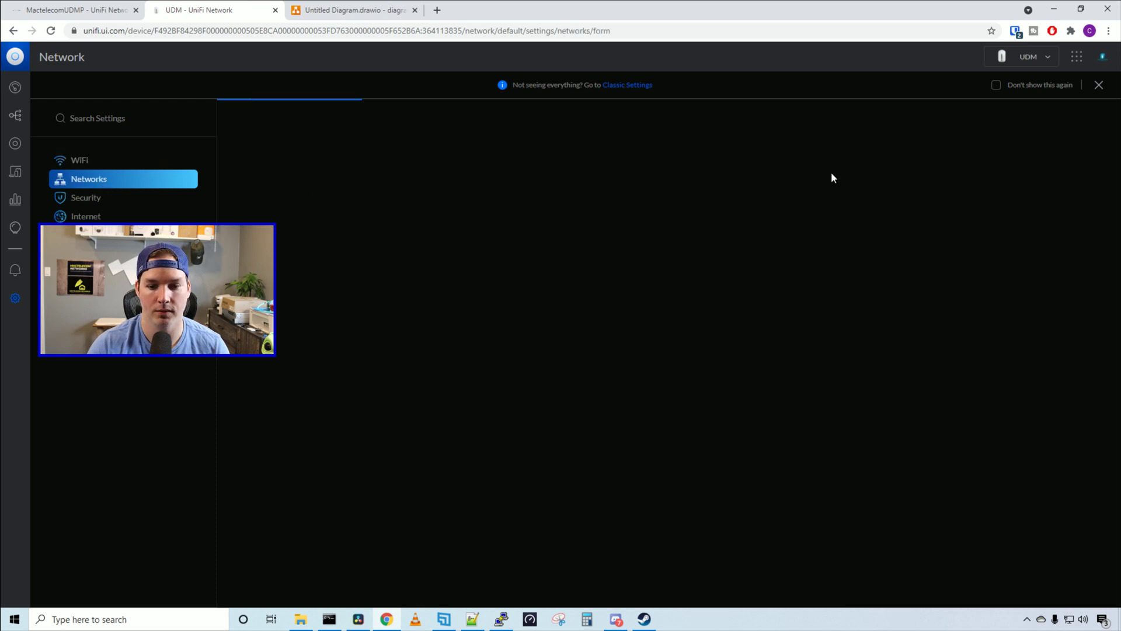
pyautogui.click(635, 215)
pyautogui.write('s')
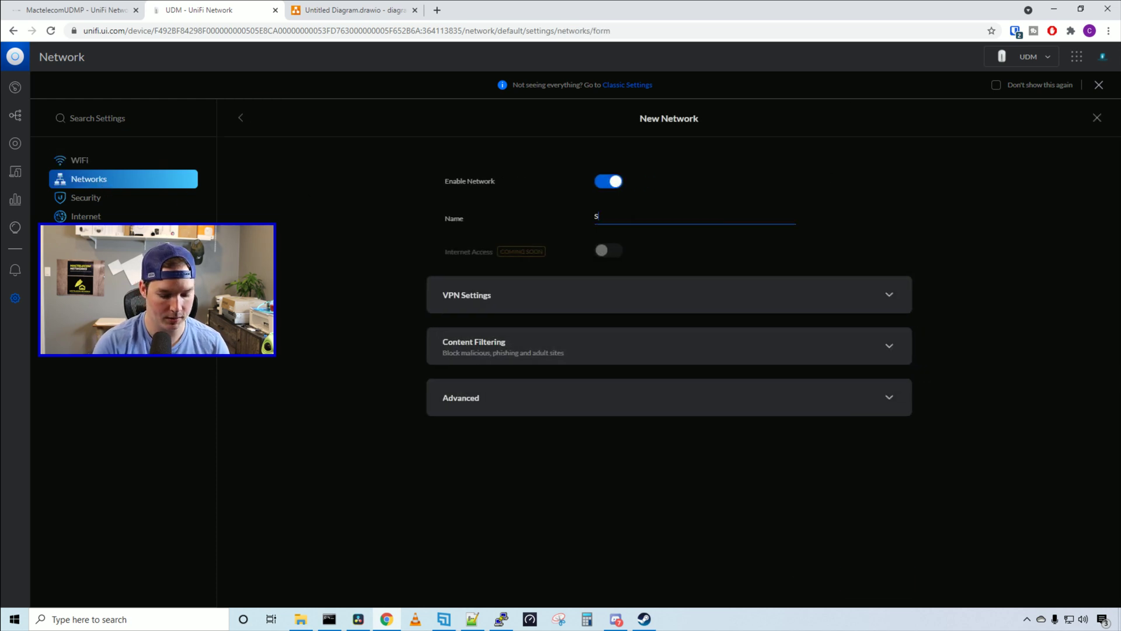
pyautogui.write('ite to site')
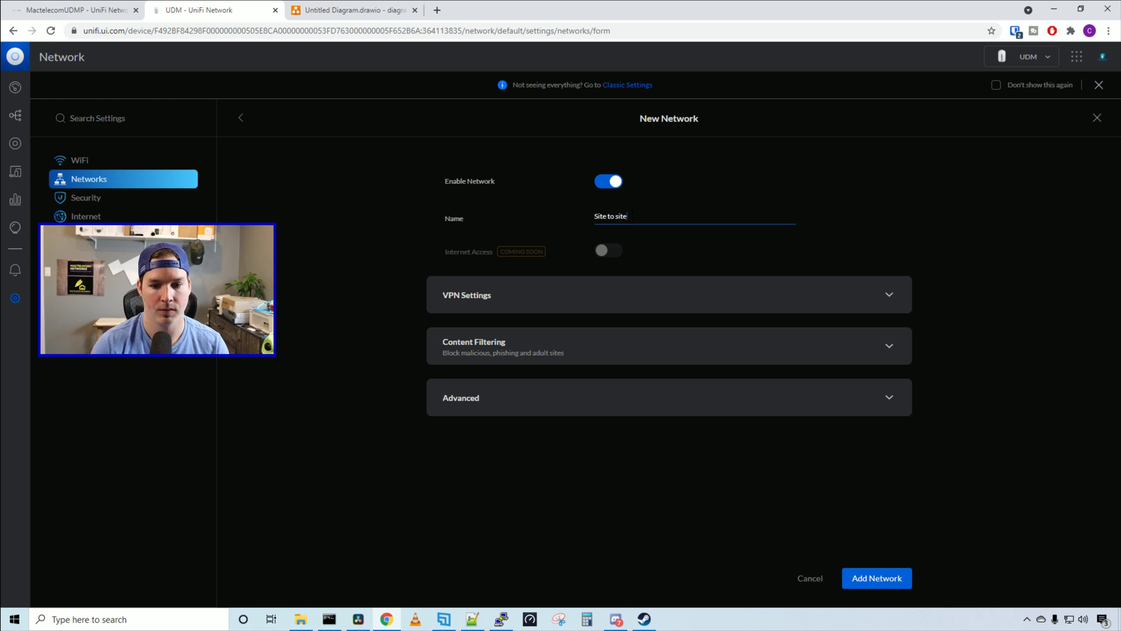
pyautogui.click(609, 294)
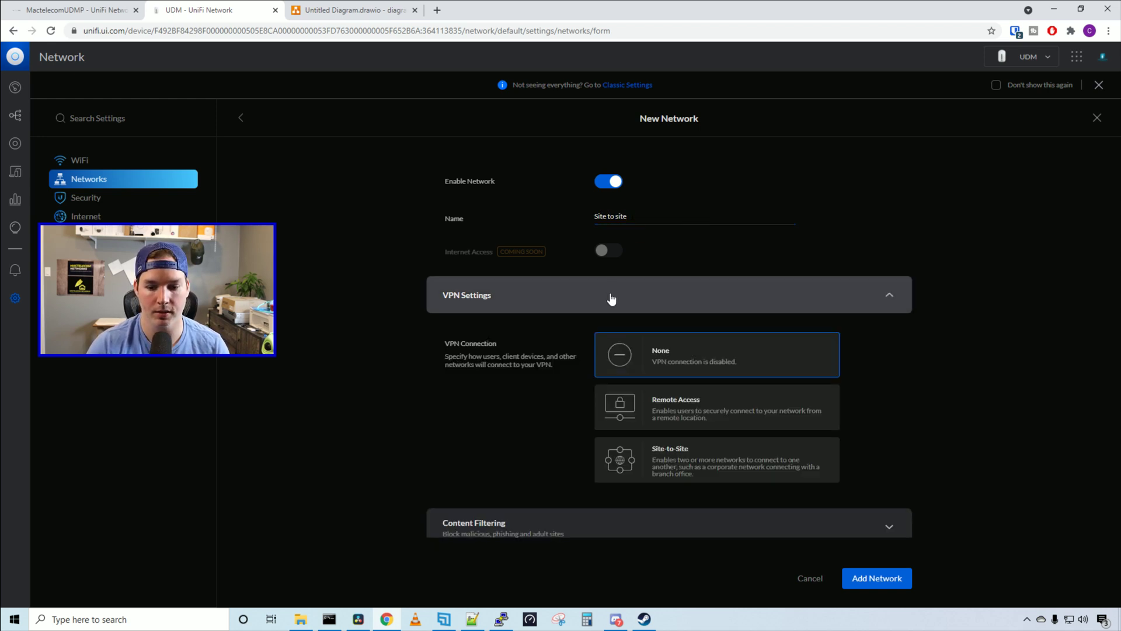
pyautogui.scroll(-1, 666, 352)
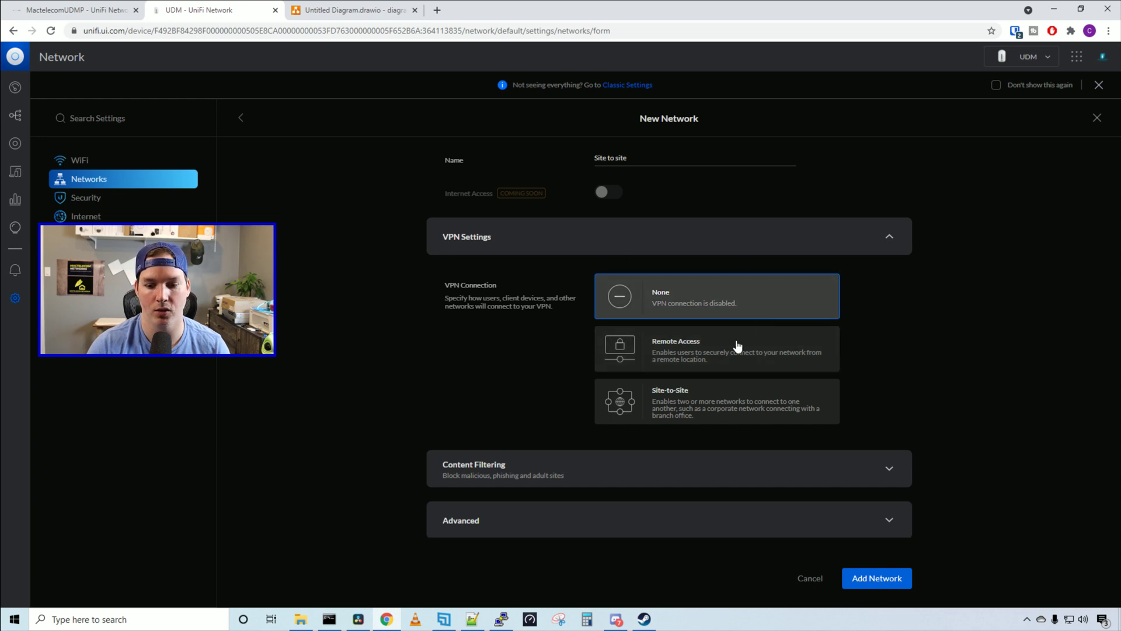
# Select Site-to-Site, enter the pre-shared key, and add remote subnet 192.168.10.0/24
pyautogui.click(712, 403)
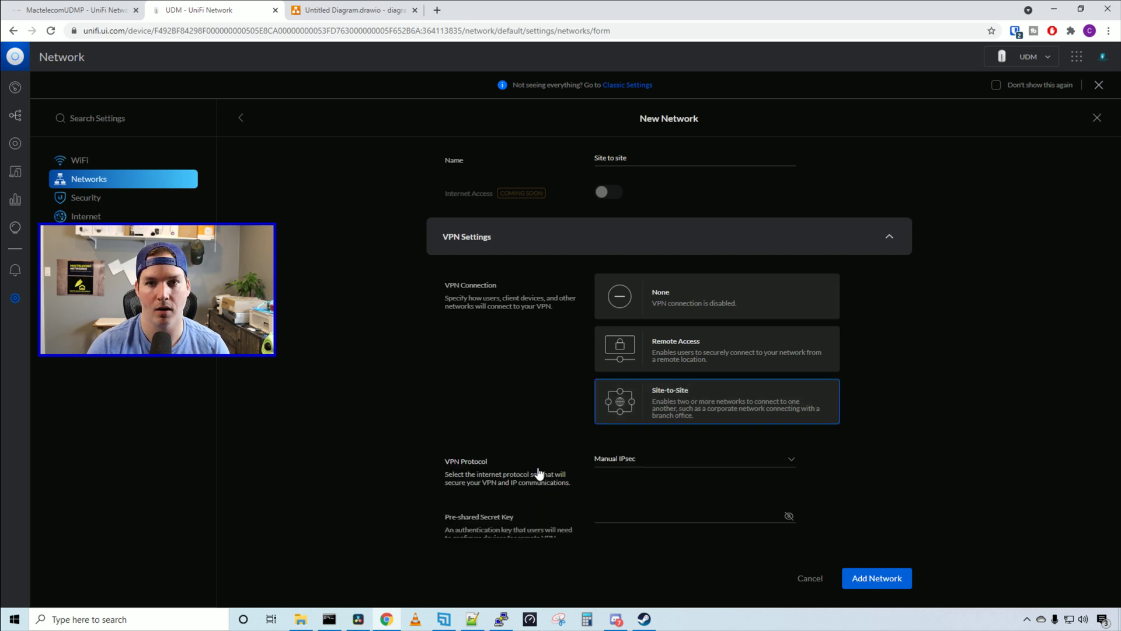
pyautogui.click(606, 506)
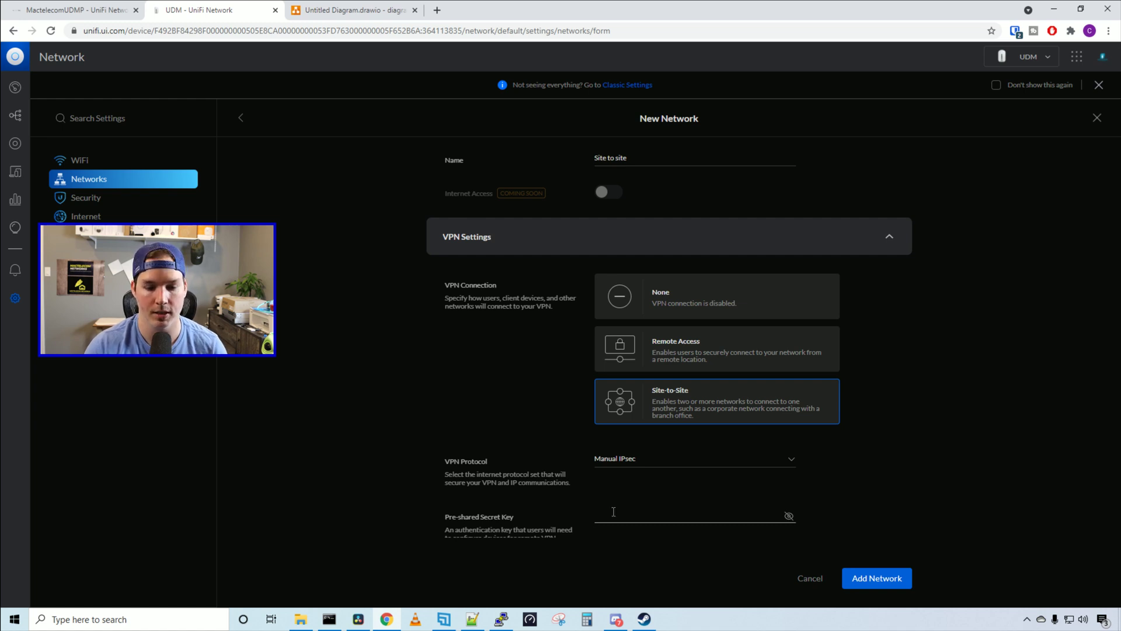
pyautogui.write('••••••••')
pyautogui.scroll(-6, 439, 272)
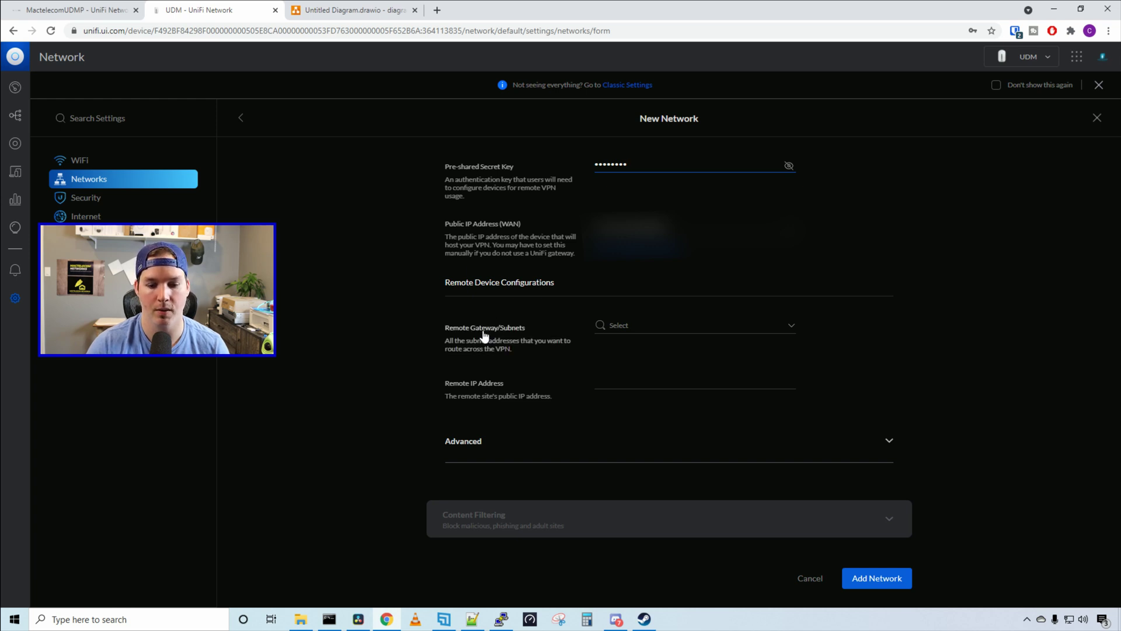
pyautogui.click(505, 334)
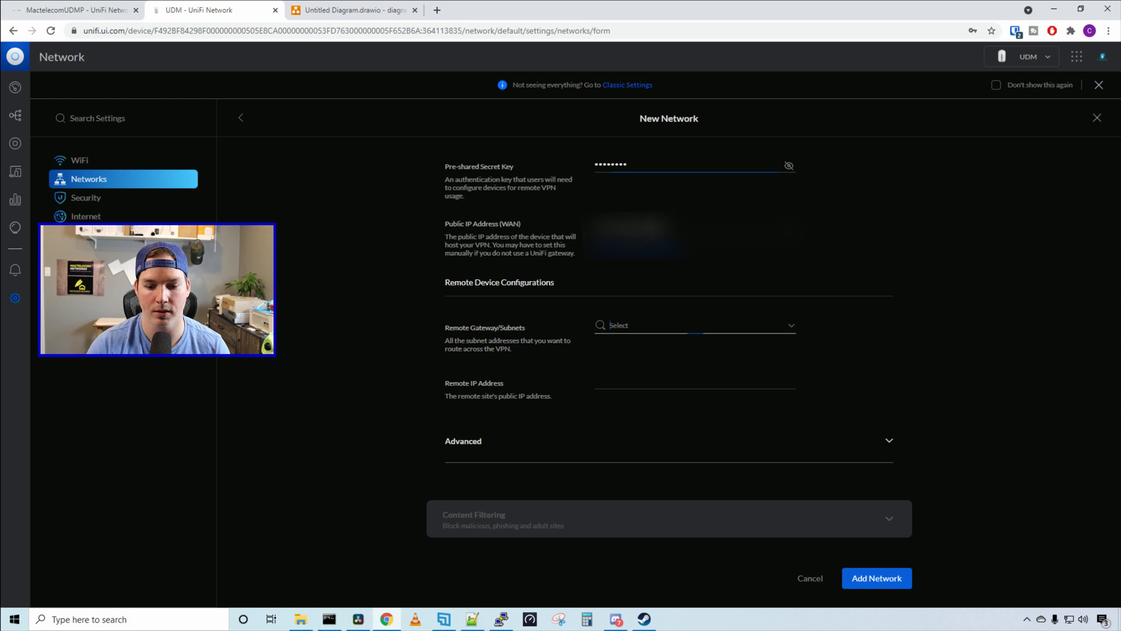
pyautogui.write('192.16')
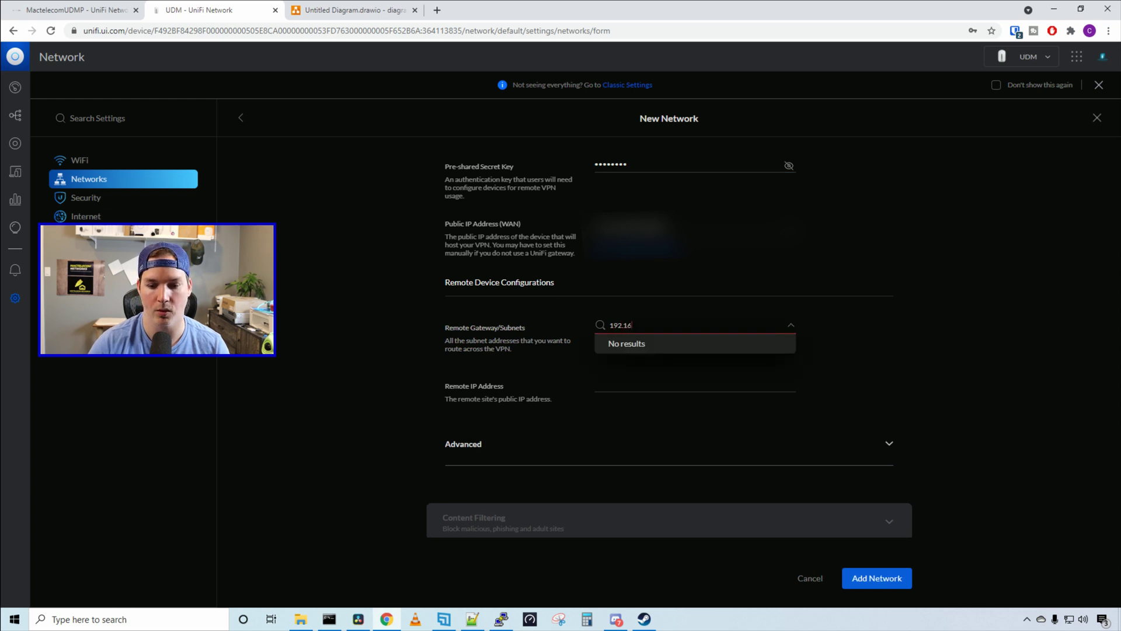
pyautogui.write('8.10.0/')
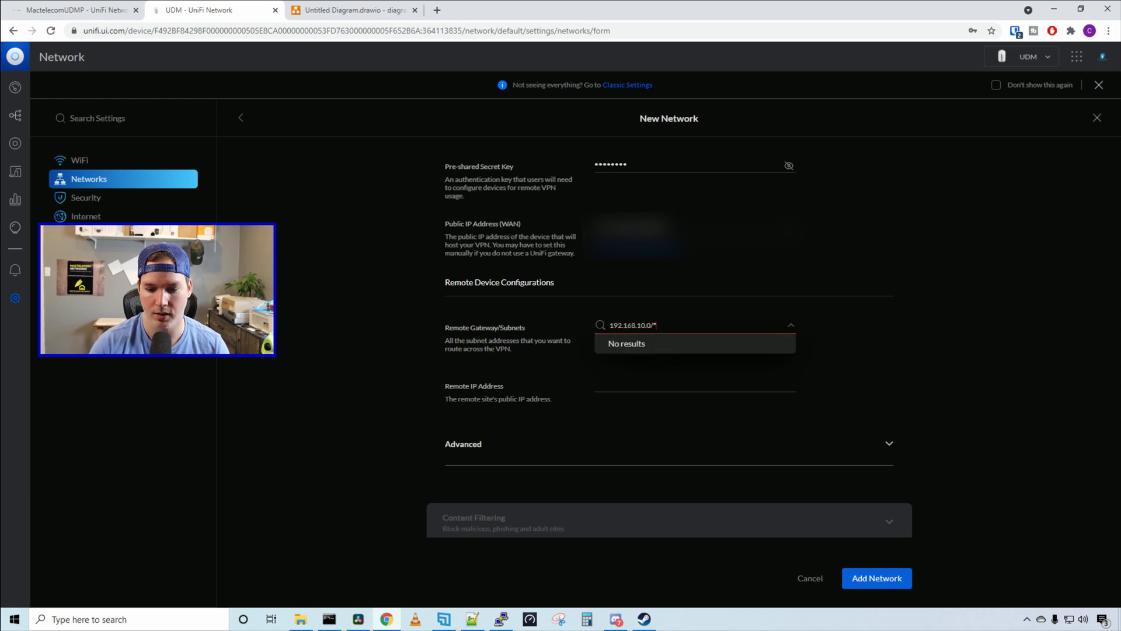
pyautogui.write('24')
pyautogui.press('Return')
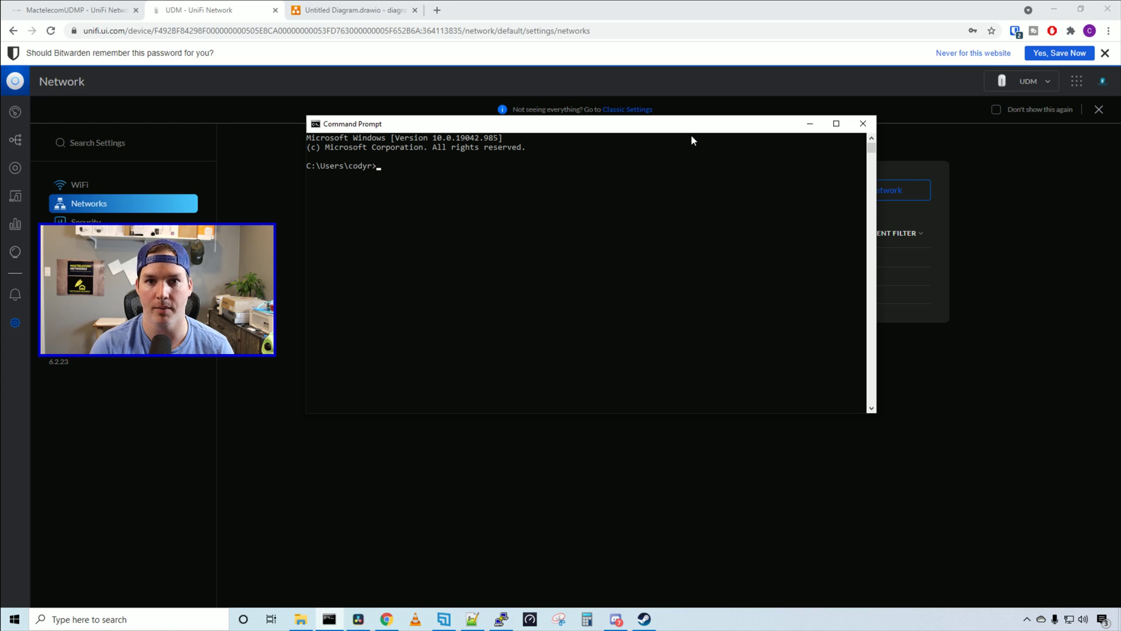
# Run ipconfig, then ping 192.168.55.1 and 192.168.1.1 to confirm replies with 0% loss
pyautogui.write('ipconfig')
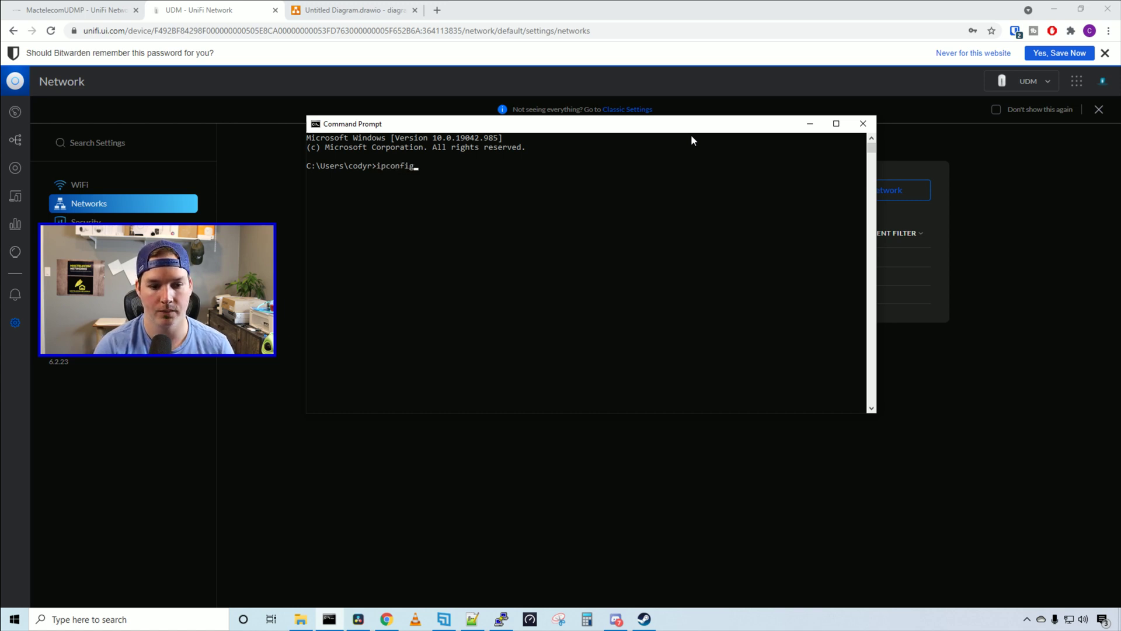
pyautogui.press('Return')
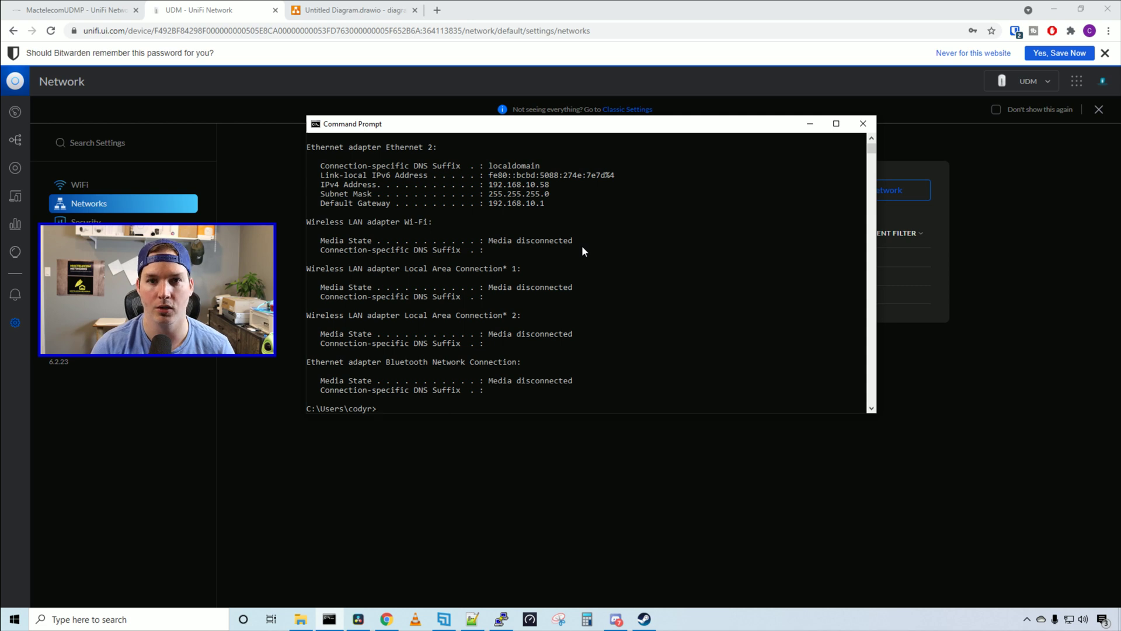
pyautogui.write('p')
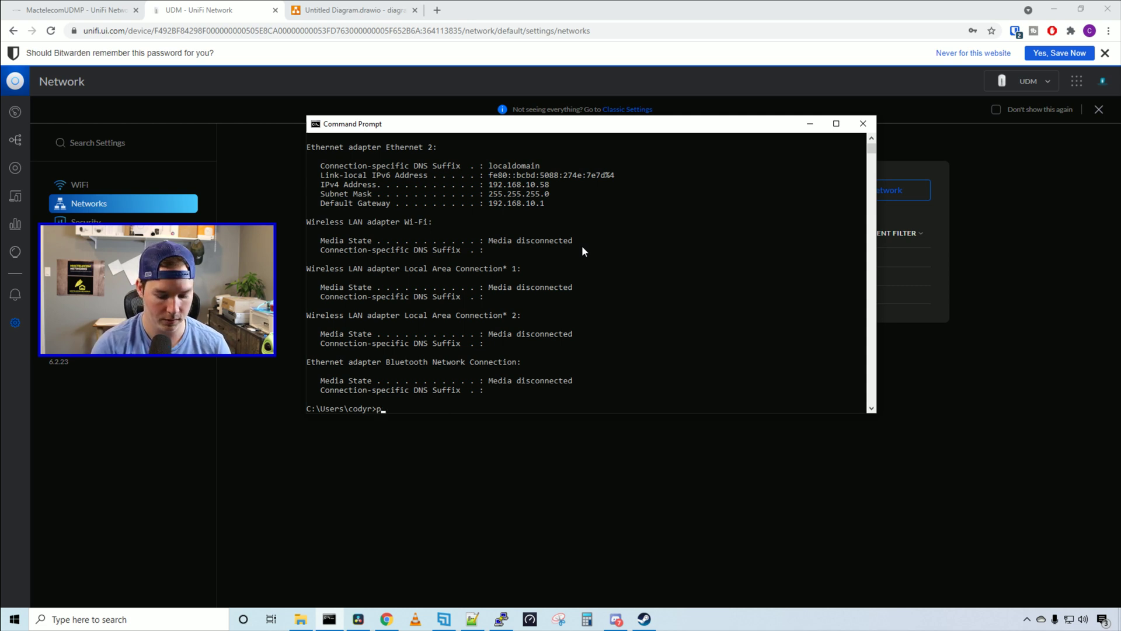
pyautogui.write('ing 192.168.55.1')
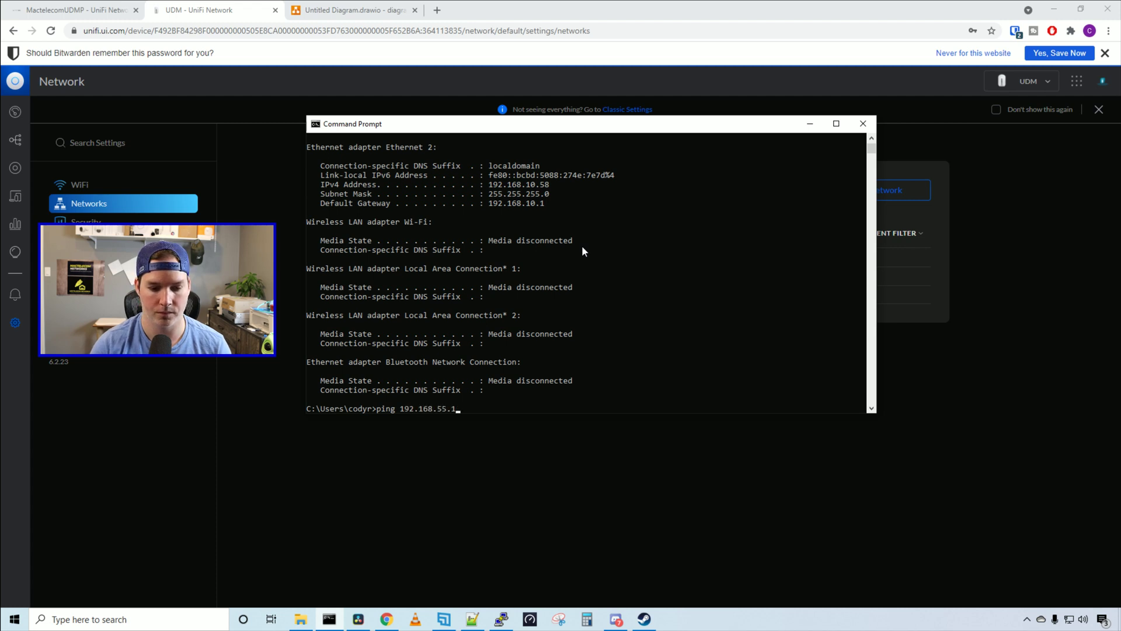
pyautogui.press('Return')
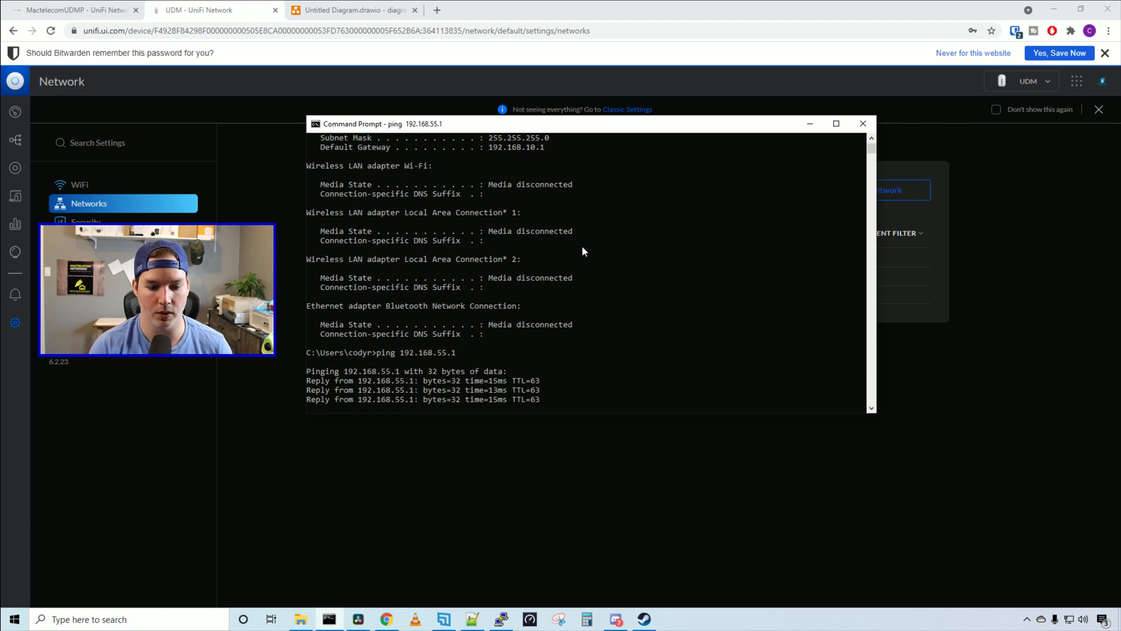
pyautogui.write('pin')
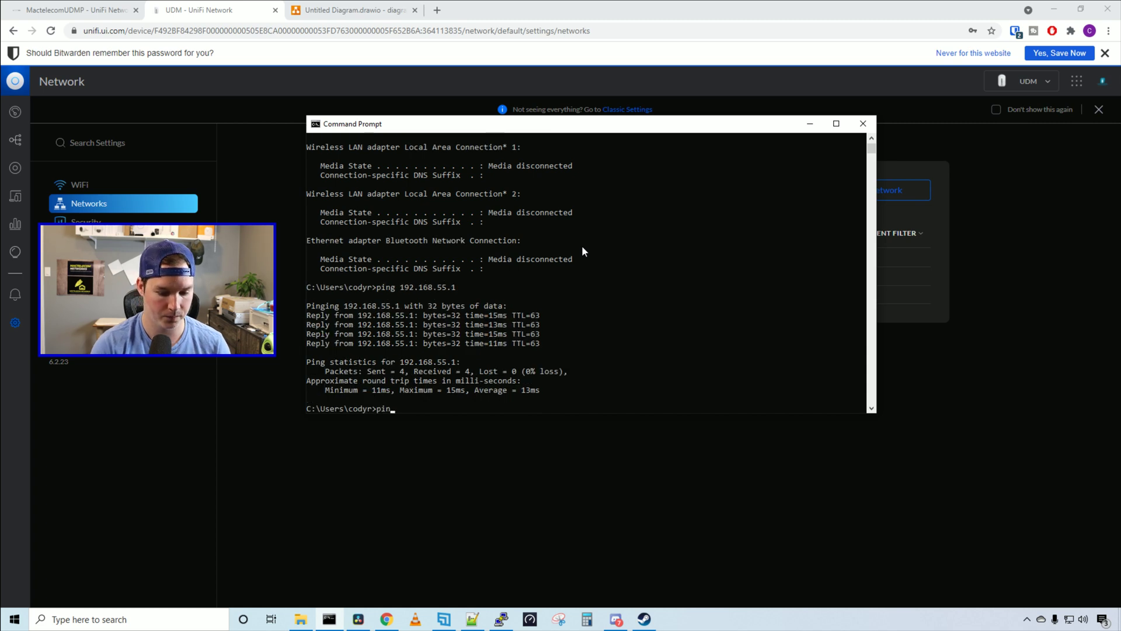
pyautogui.write('g 192.168.1.1')
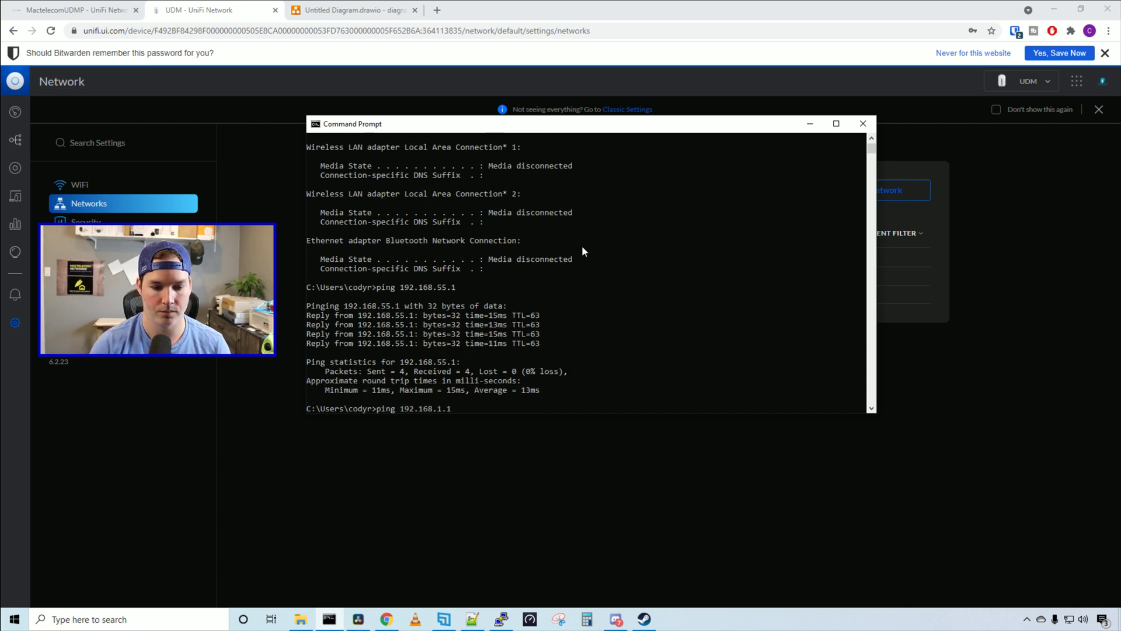
pyautogui.press('Return')
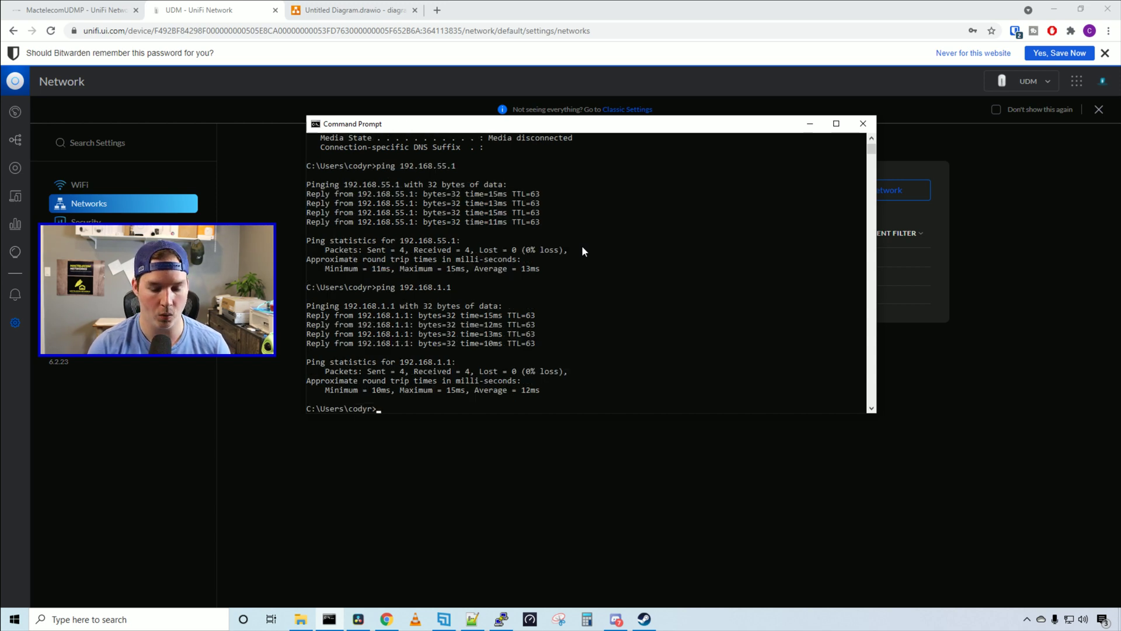
pyautogui.press('Return')
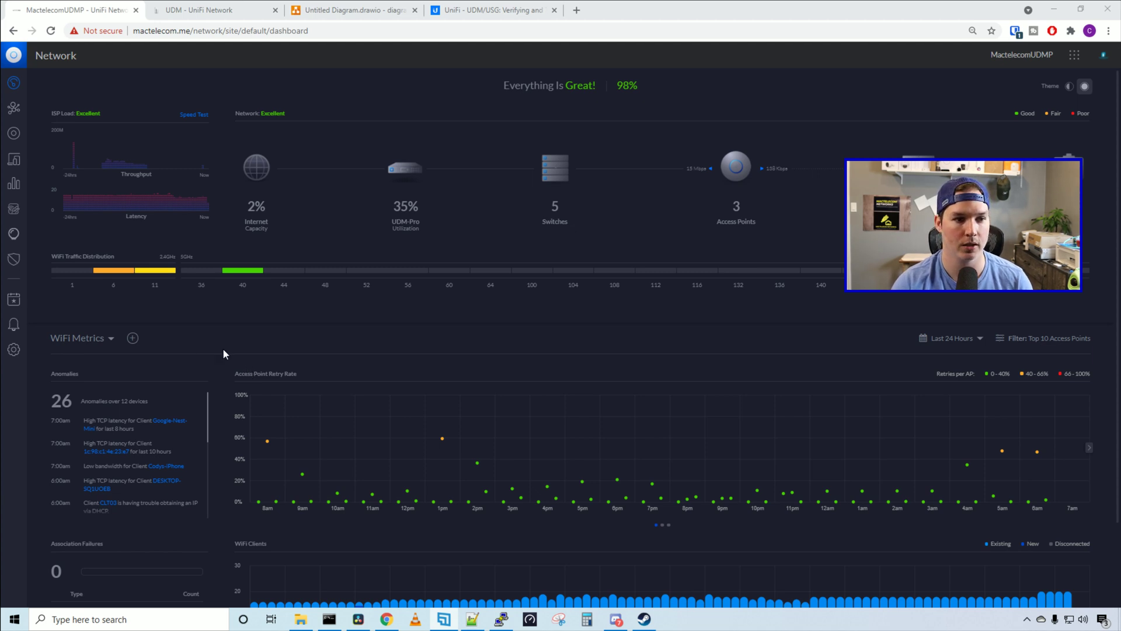
# In the classic settings, create a network 'Site to site' with Site-to-Site VPN purpose
pyautogui.click(13, 349)
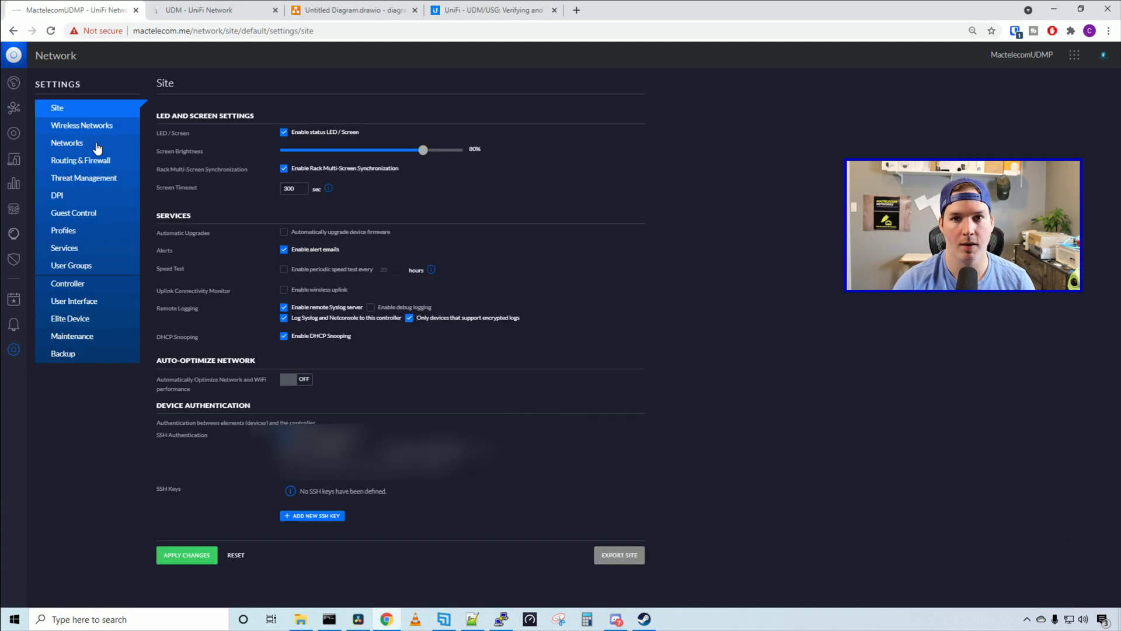
pyautogui.click(96, 145)
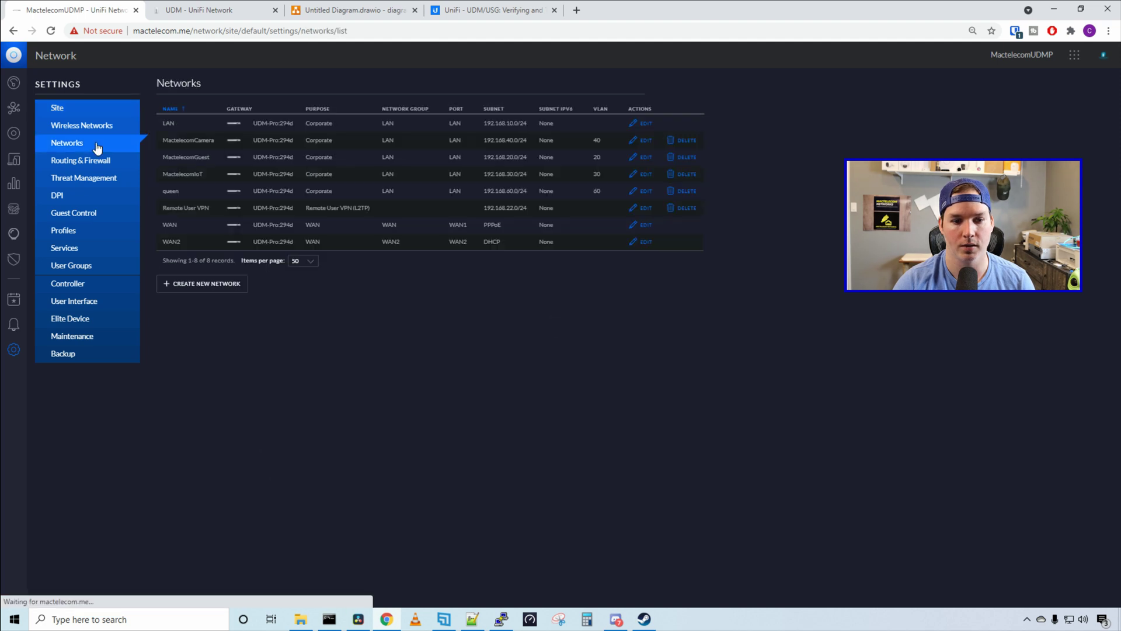
pyautogui.click(236, 284)
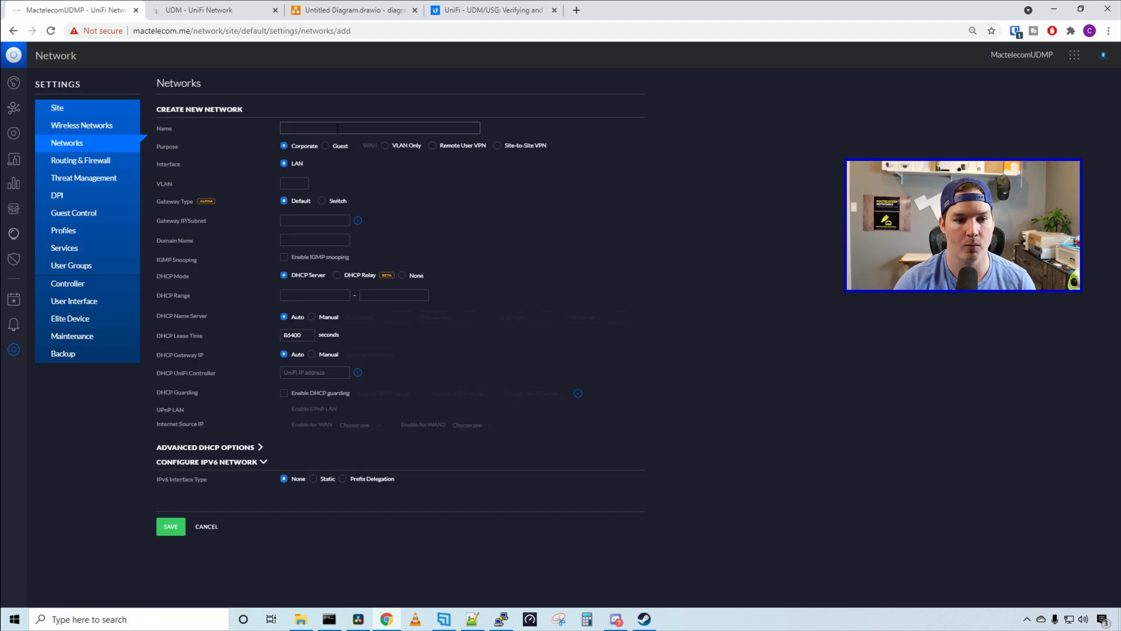
pyautogui.write('Site to site')
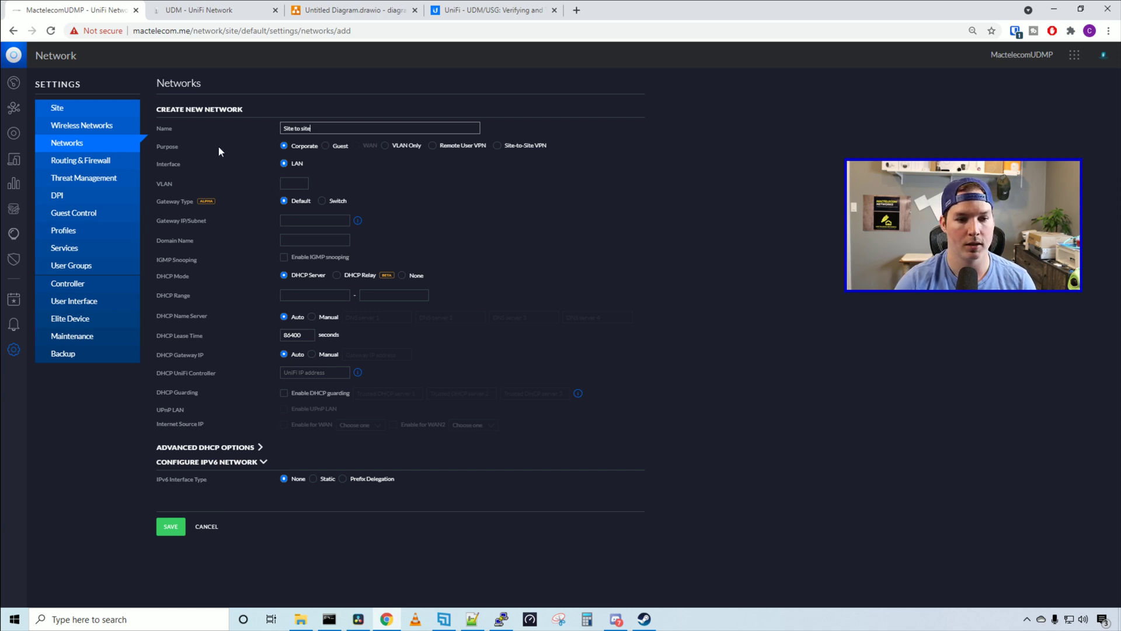
pyautogui.click(497, 146)
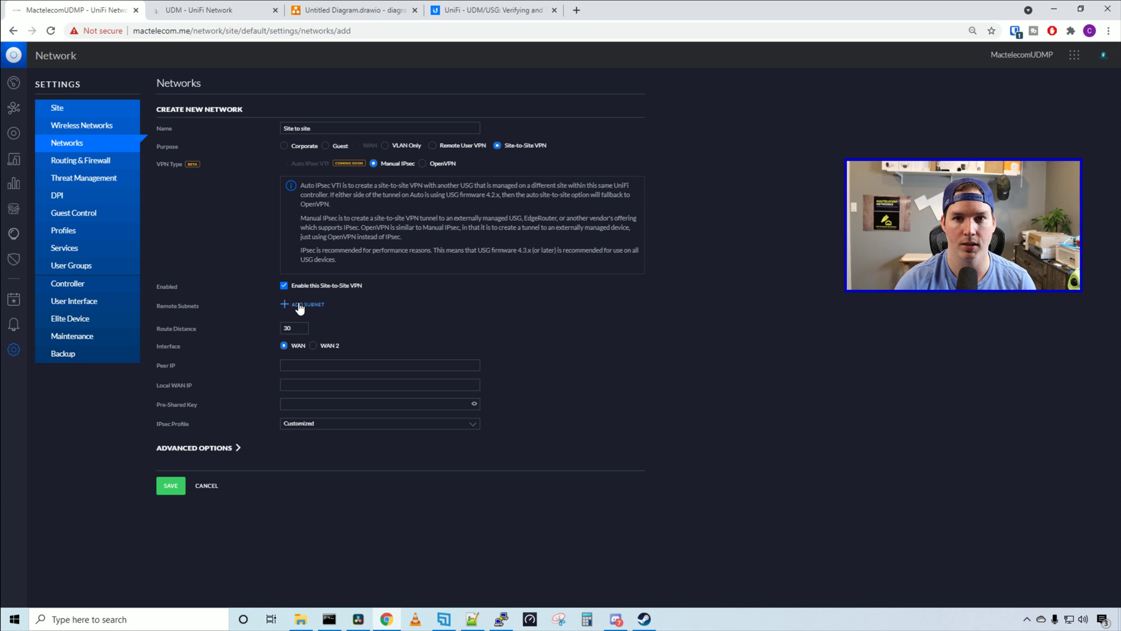
# Add remote subnets 192.168.55.0/24 and 192.168.1.0/24
pyautogui.click(302, 304)
pyautogui.write('192.1')
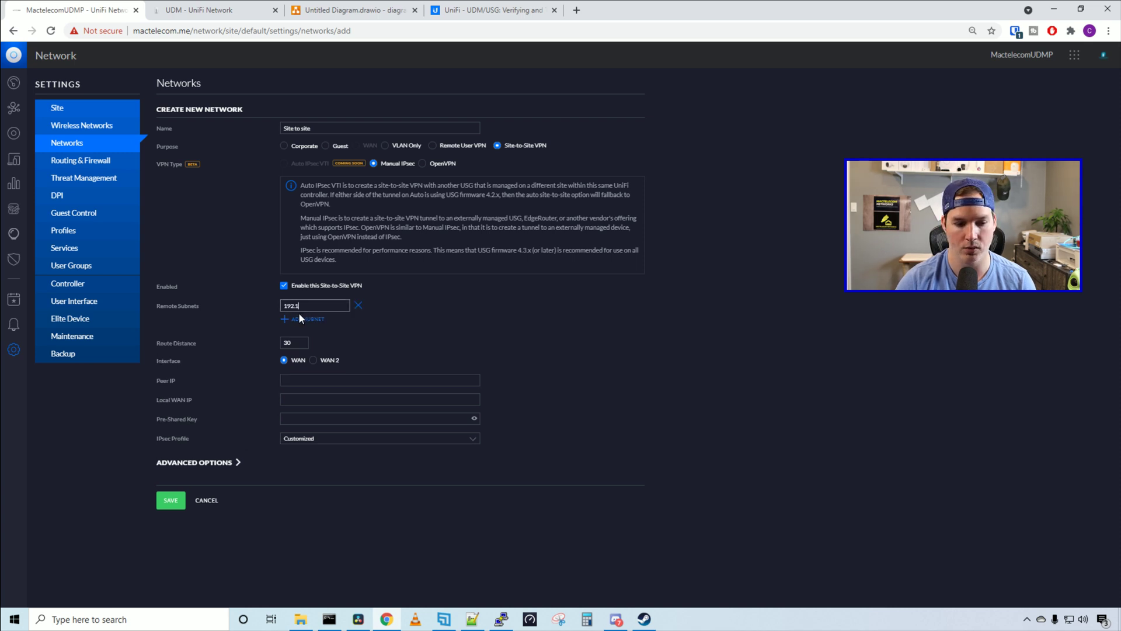
pyautogui.write('68.55.0')
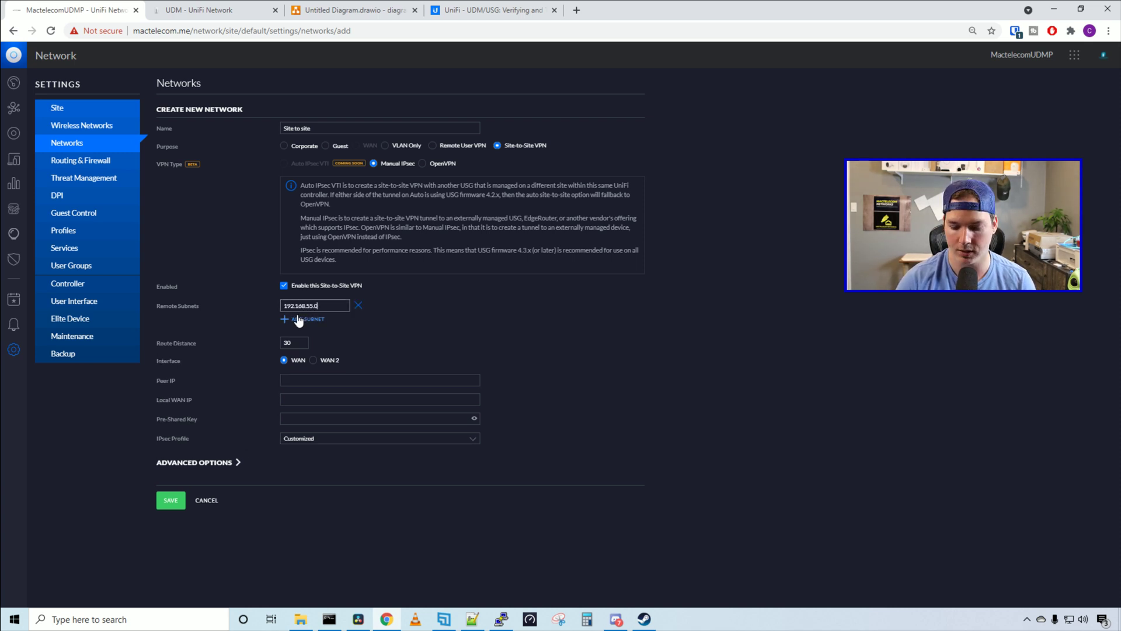
pyautogui.write('/24')
pyautogui.click(298, 320)
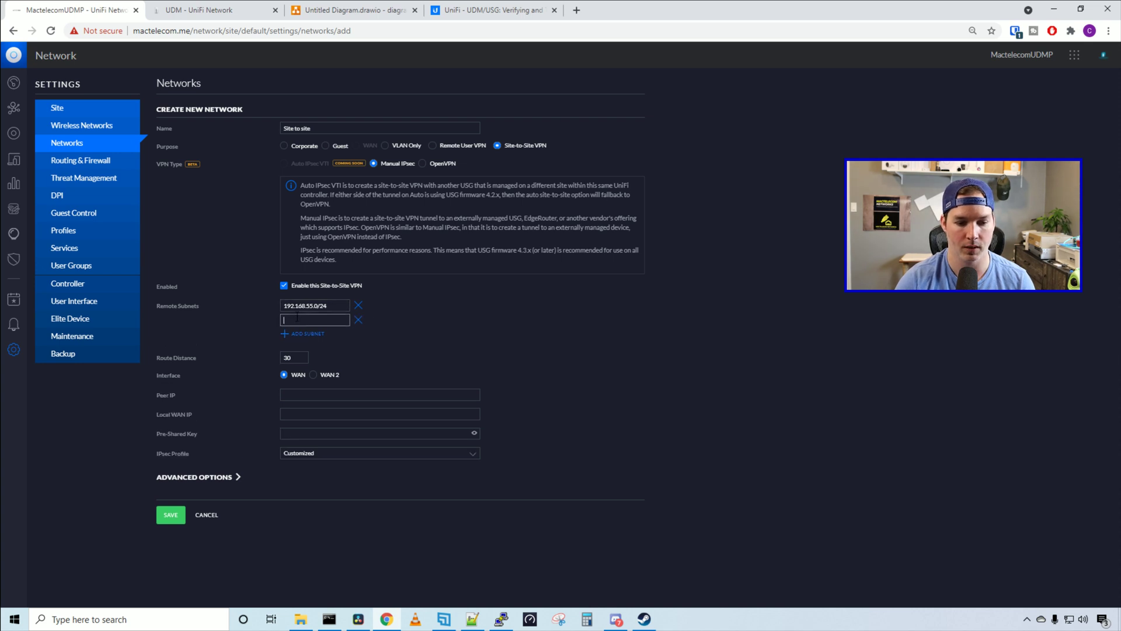
pyautogui.write('192.168.1')
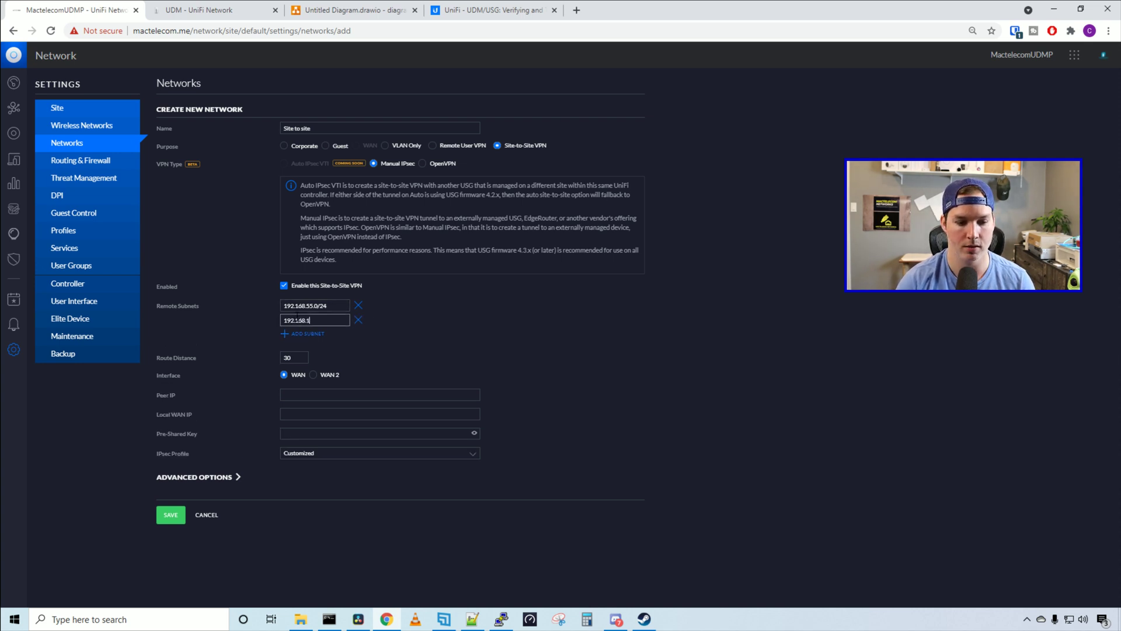
pyautogui.write('.0/24')
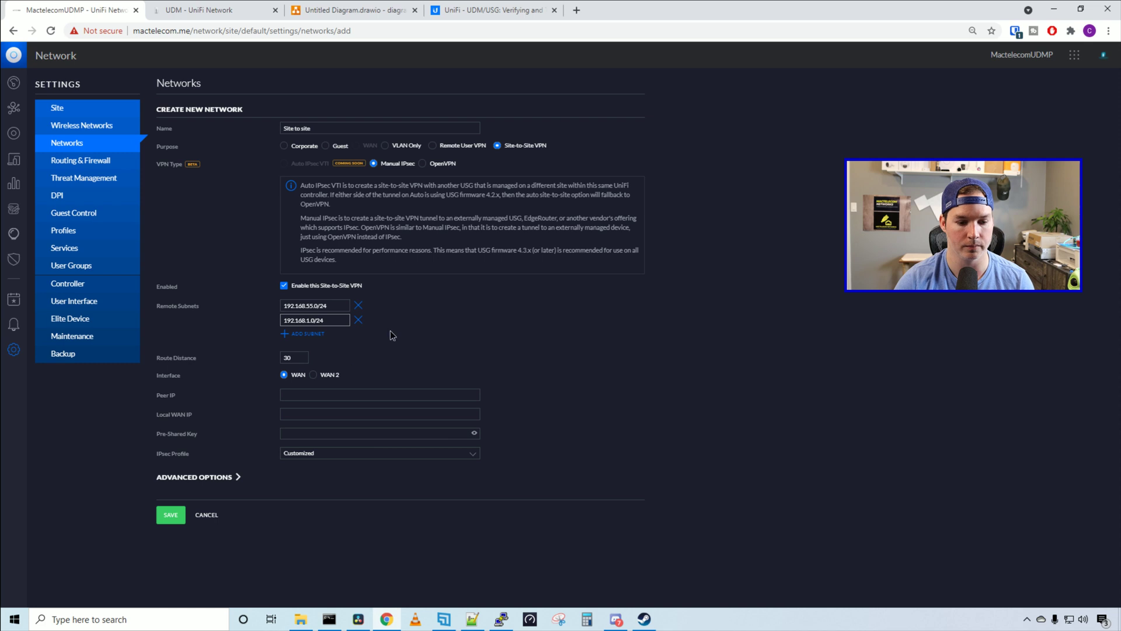
# Fill in the peer IP, local WAN IP and pre-shared key, then save the VPN
pyautogui.click(309, 396)
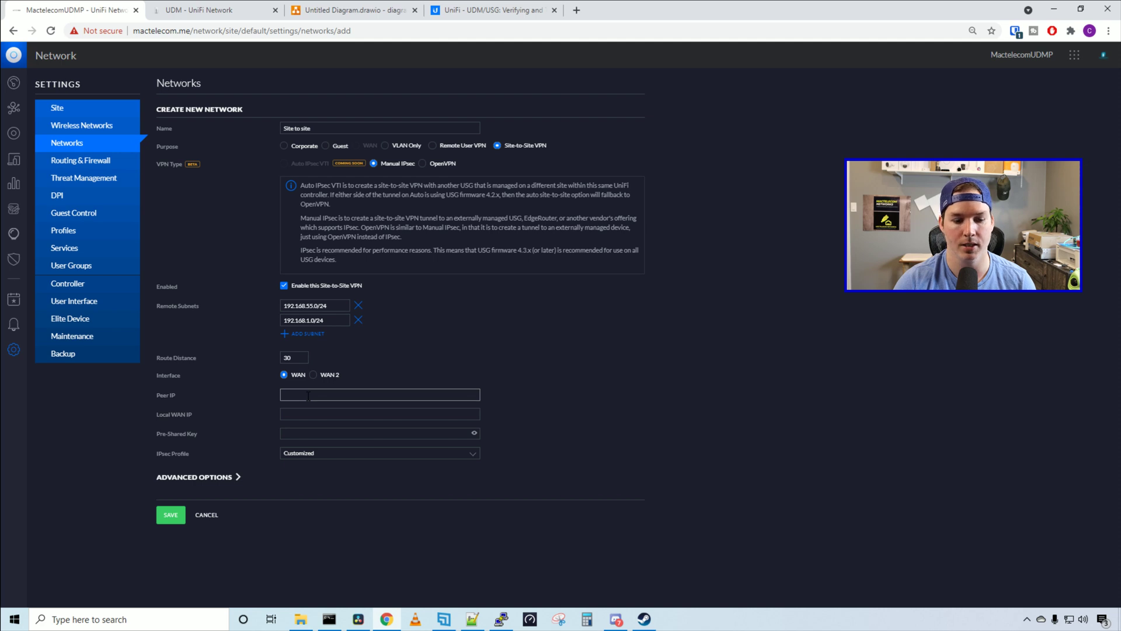
pyautogui.click(297, 410)
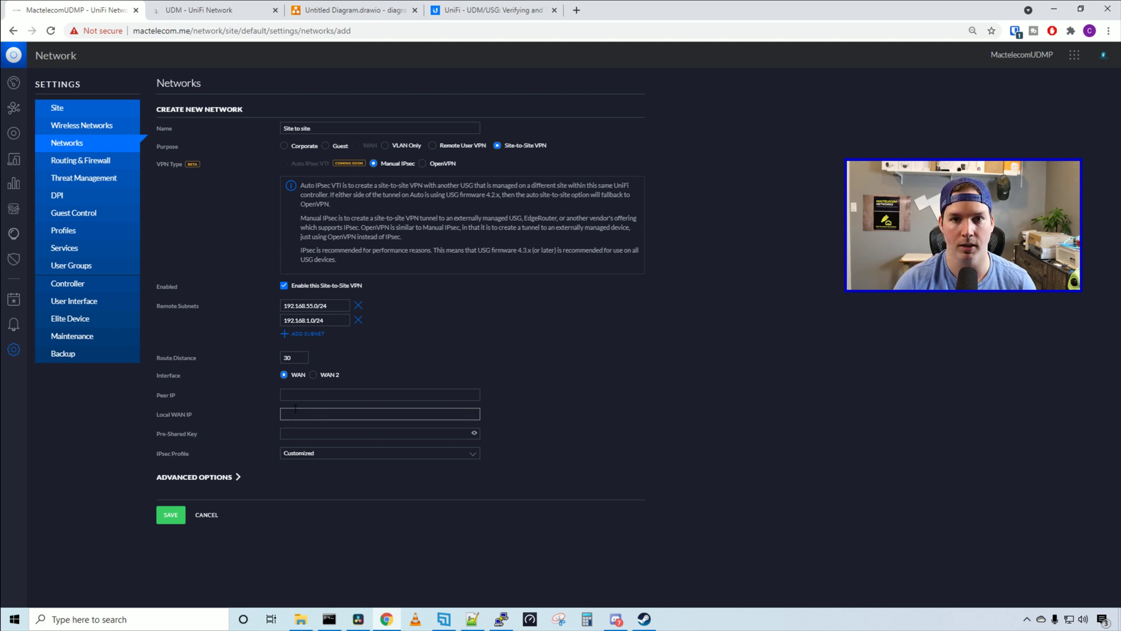
pyautogui.press('Tab')
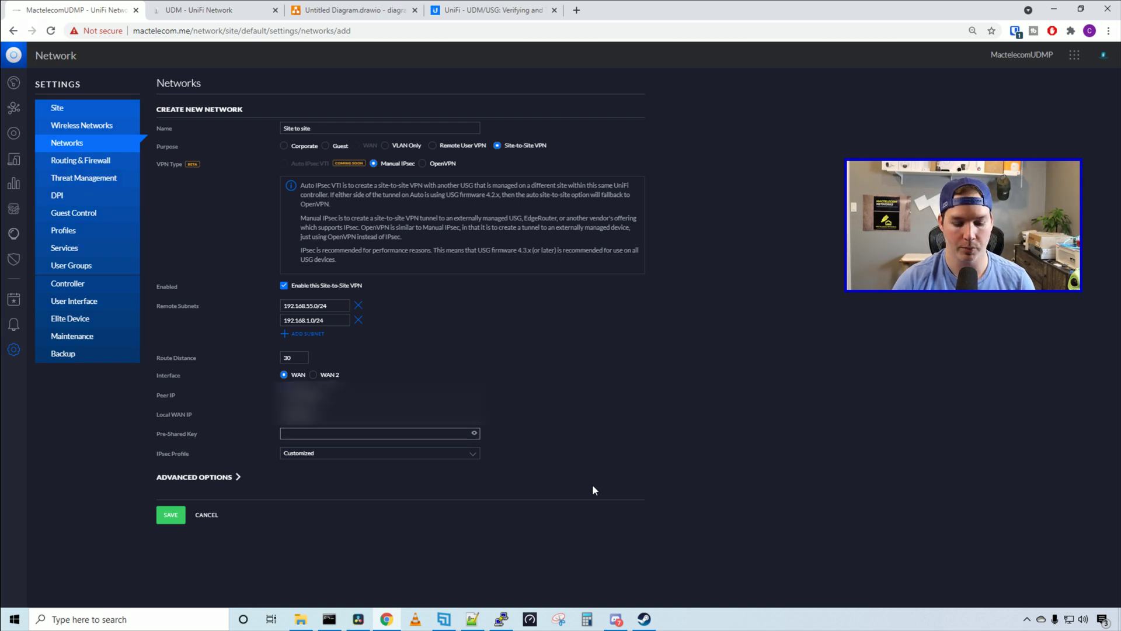
pyautogui.write('••••••••')
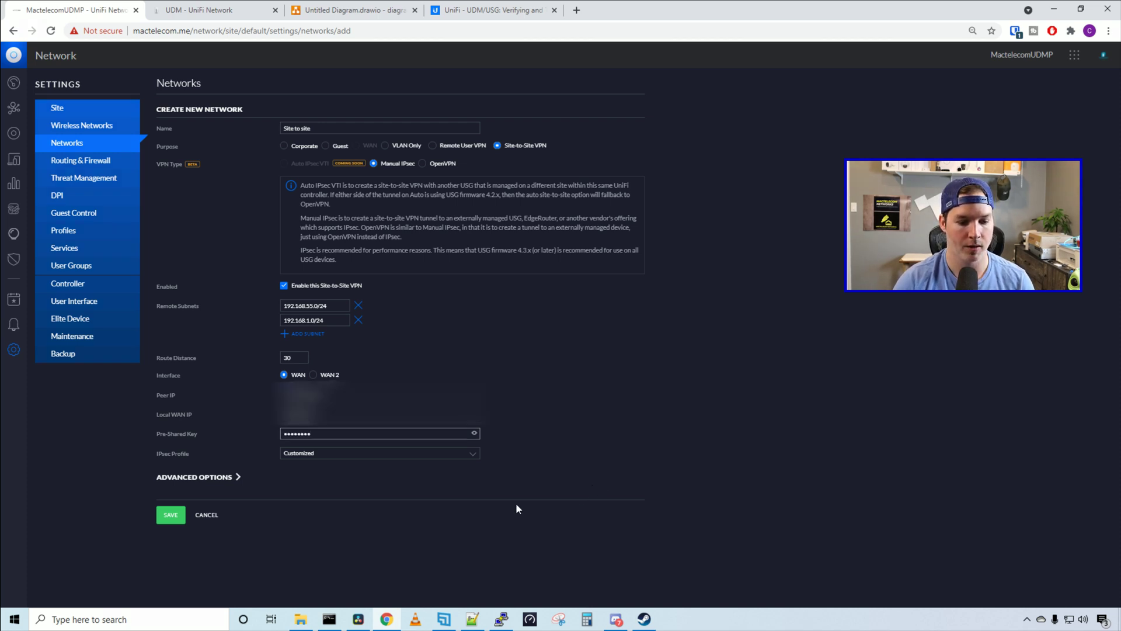
pyautogui.click(179, 520)
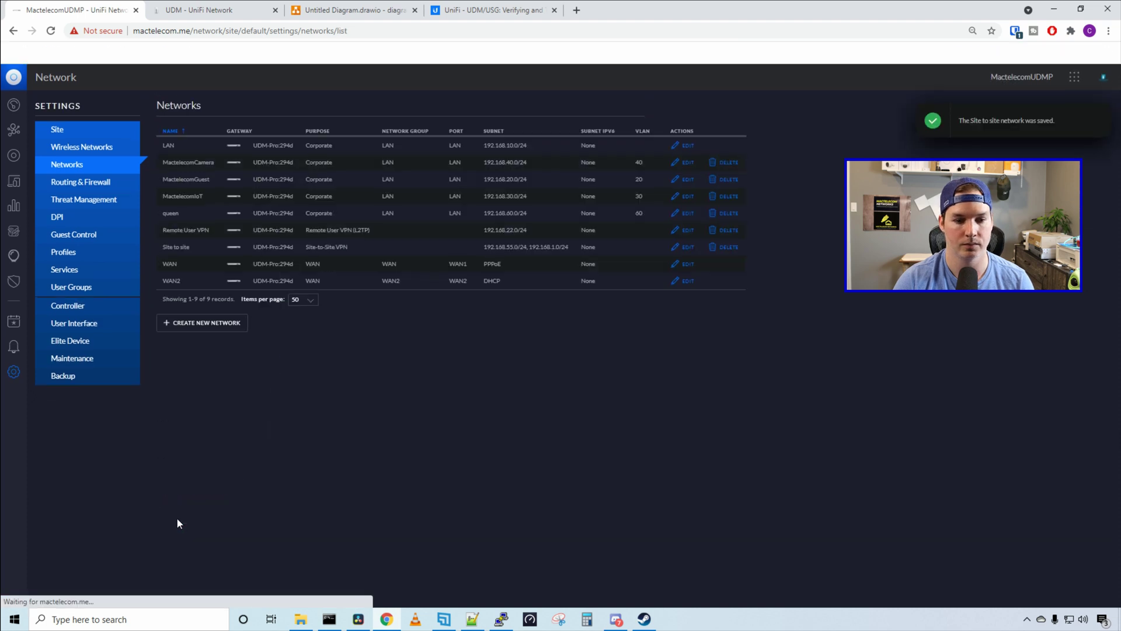
# On the UDM's console, create a network 'Site to site' with Site-to-Site VPN purpose
pyautogui.click(175, 10)
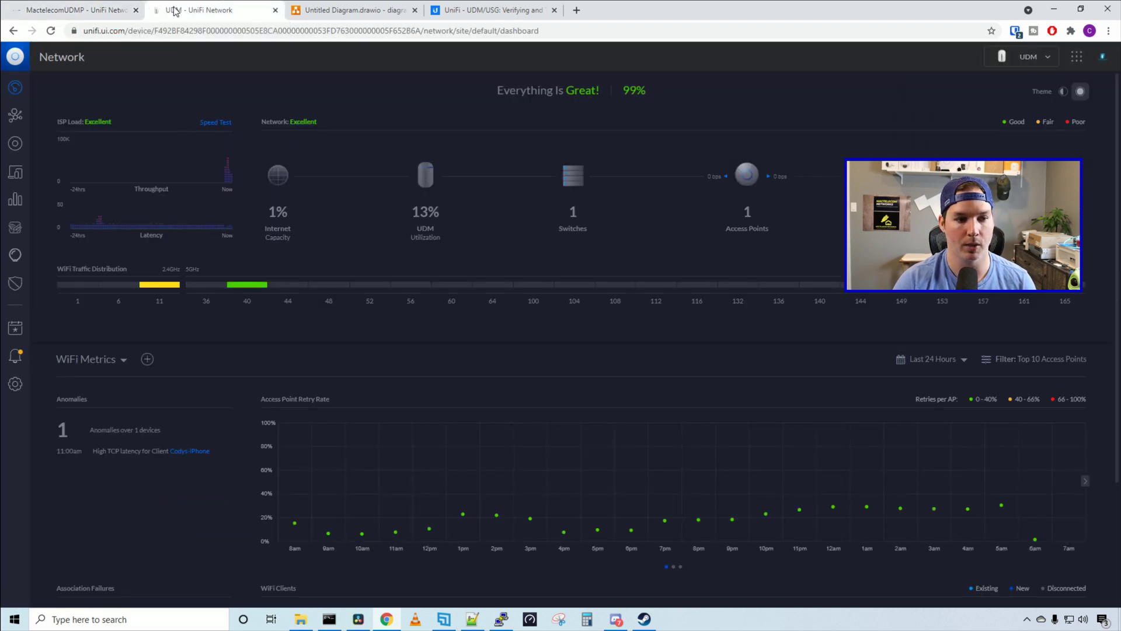
pyautogui.click(17, 384)
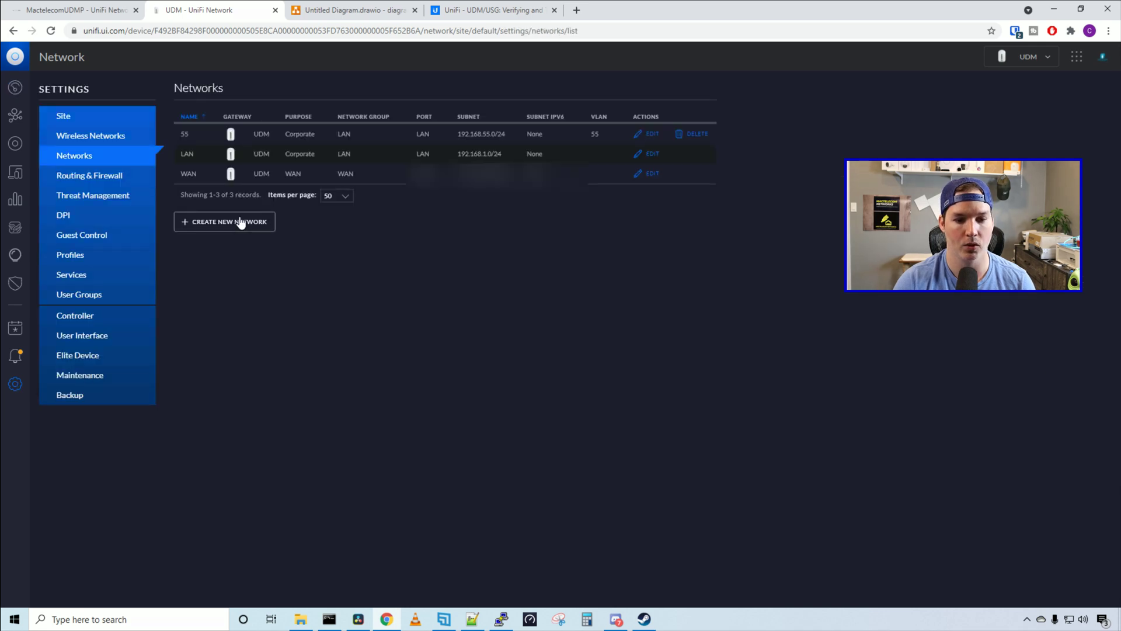
pyautogui.click(240, 222)
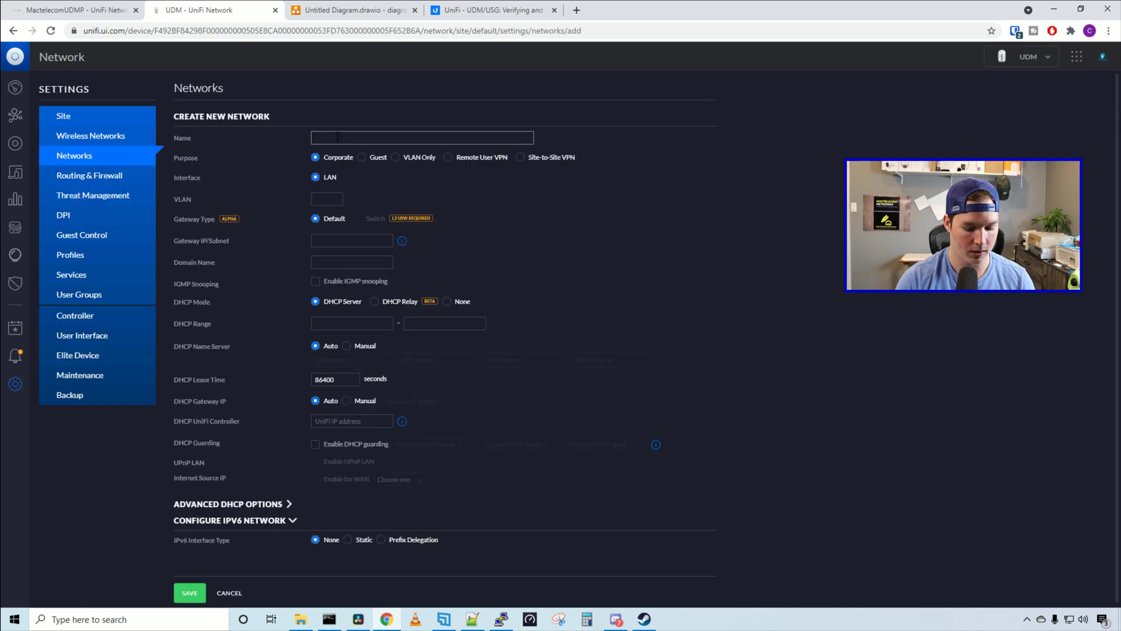
pyautogui.write('Site to site')
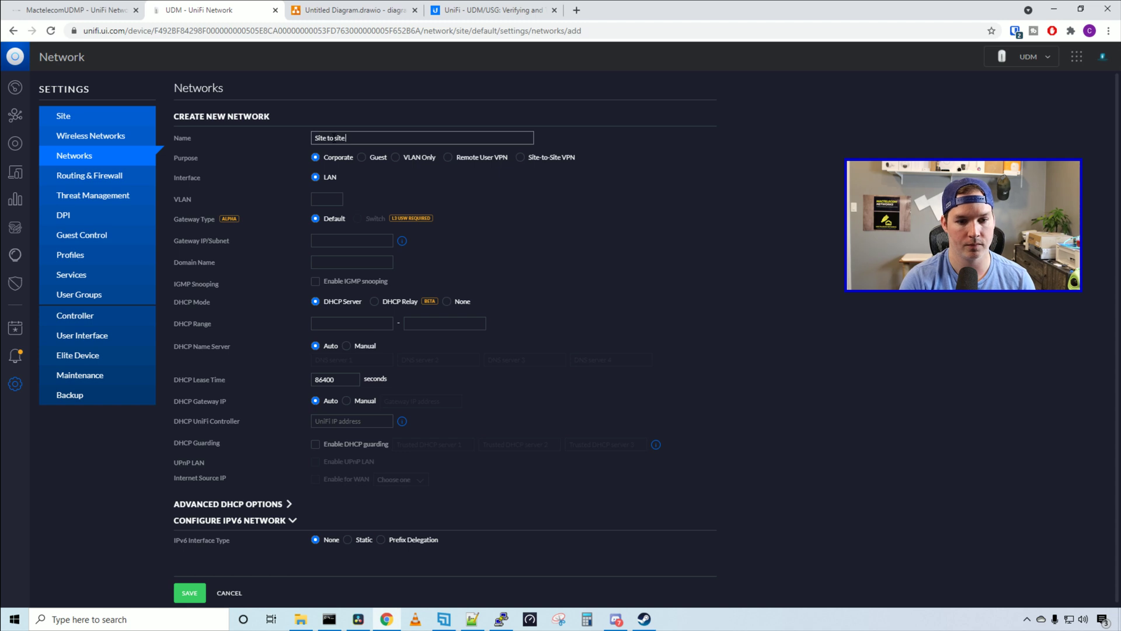
pyautogui.click(522, 159)
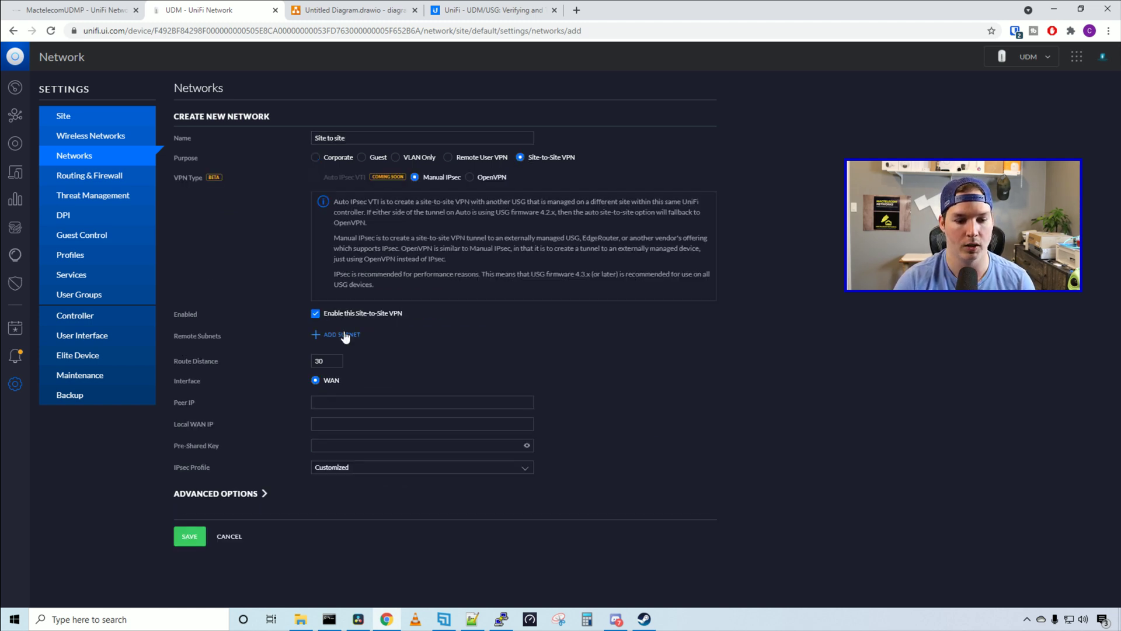
# Add remote subnet 192.168.10.0/24, enter the pre-shared key, and save the network
pyautogui.click(350, 334)
pyautogui.write('192.168')
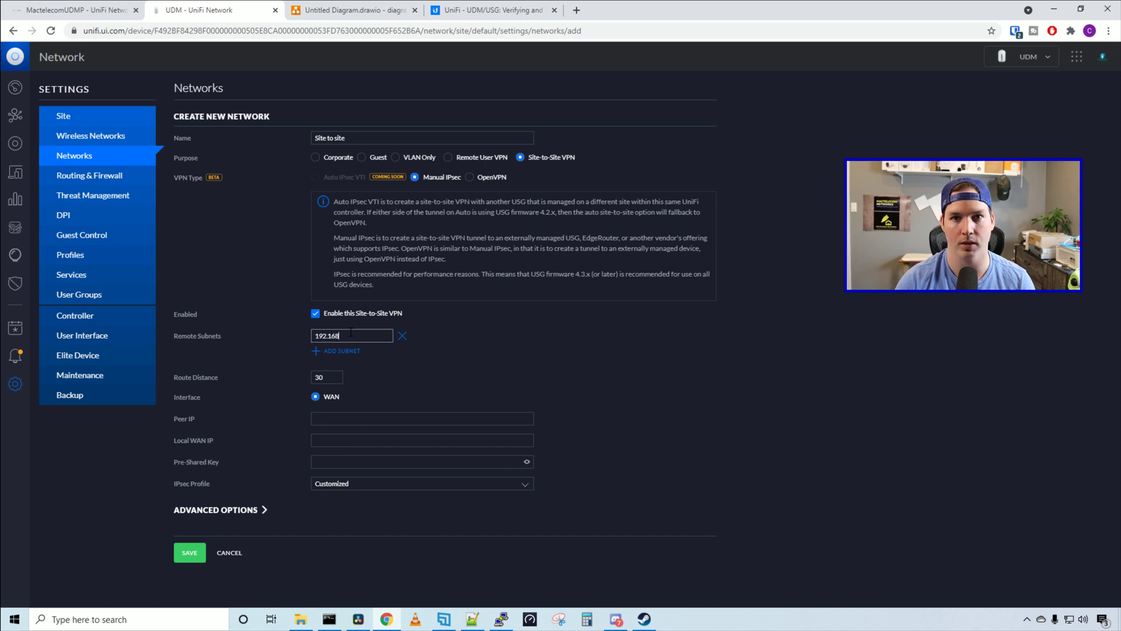
pyautogui.write('.10.0/')
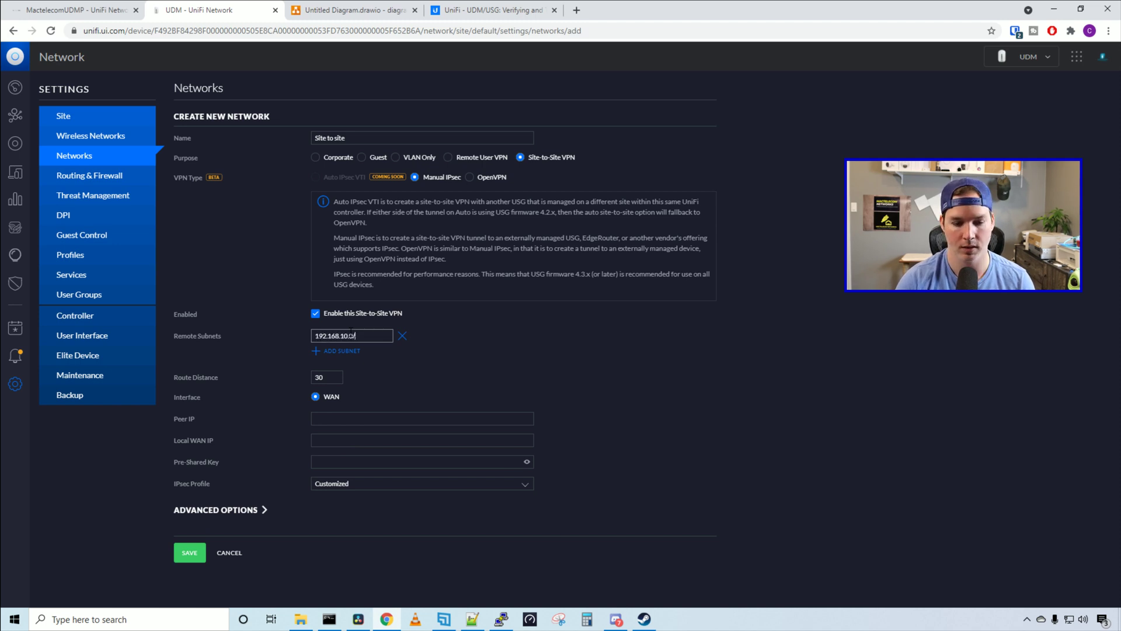
pyautogui.write('24')
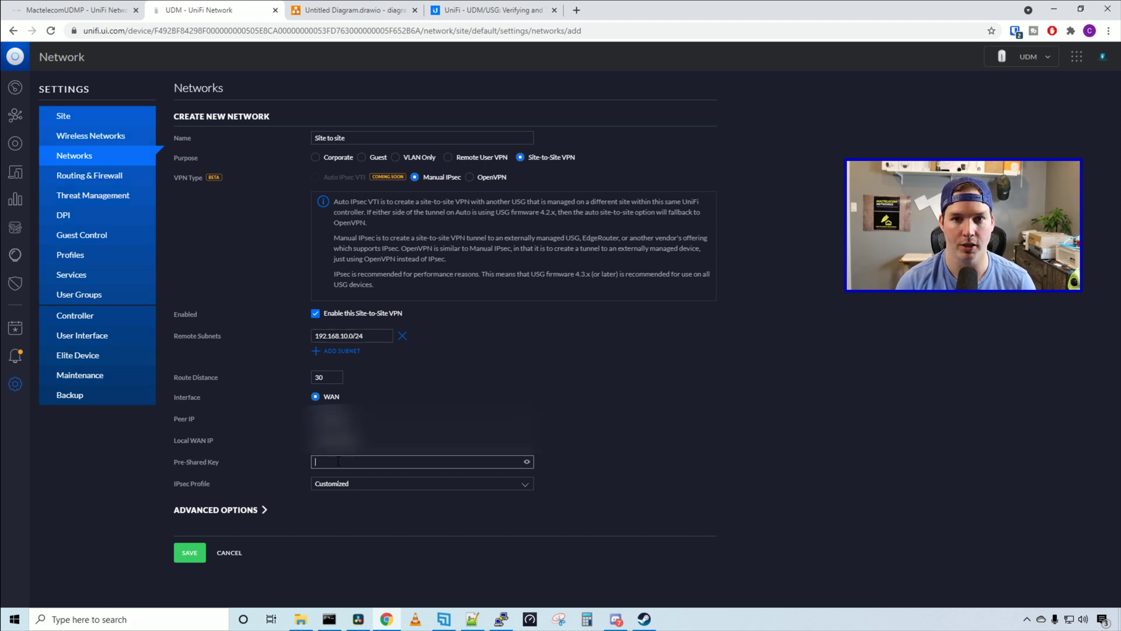
pyautogui.click(338, 462)
pyautogui.write('••••••••')
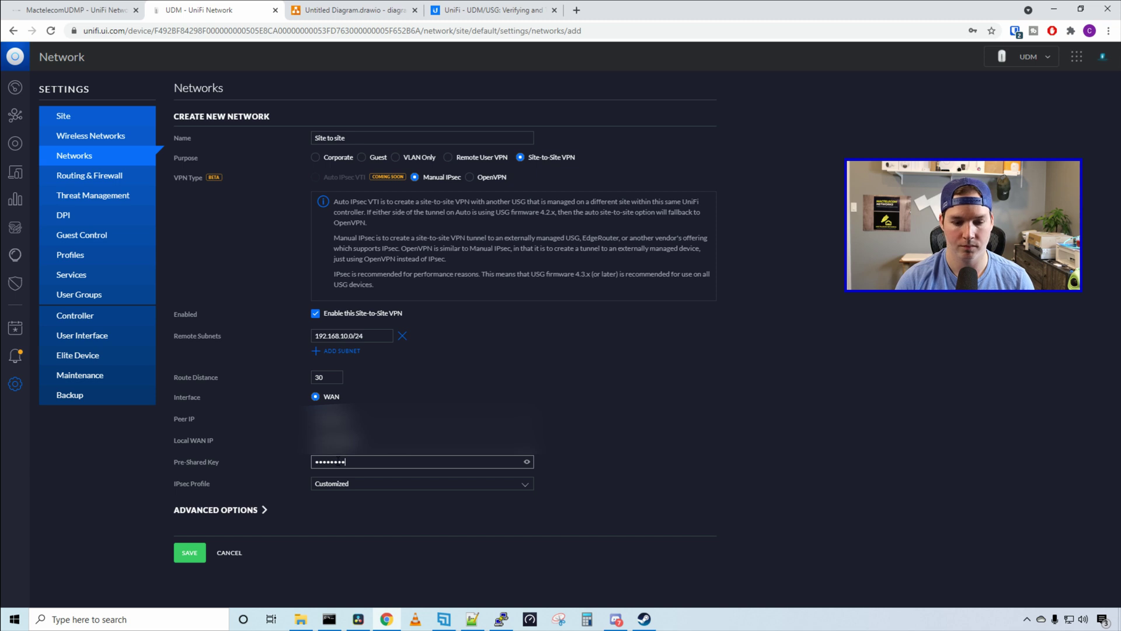
pyautogui.click(192, 554)
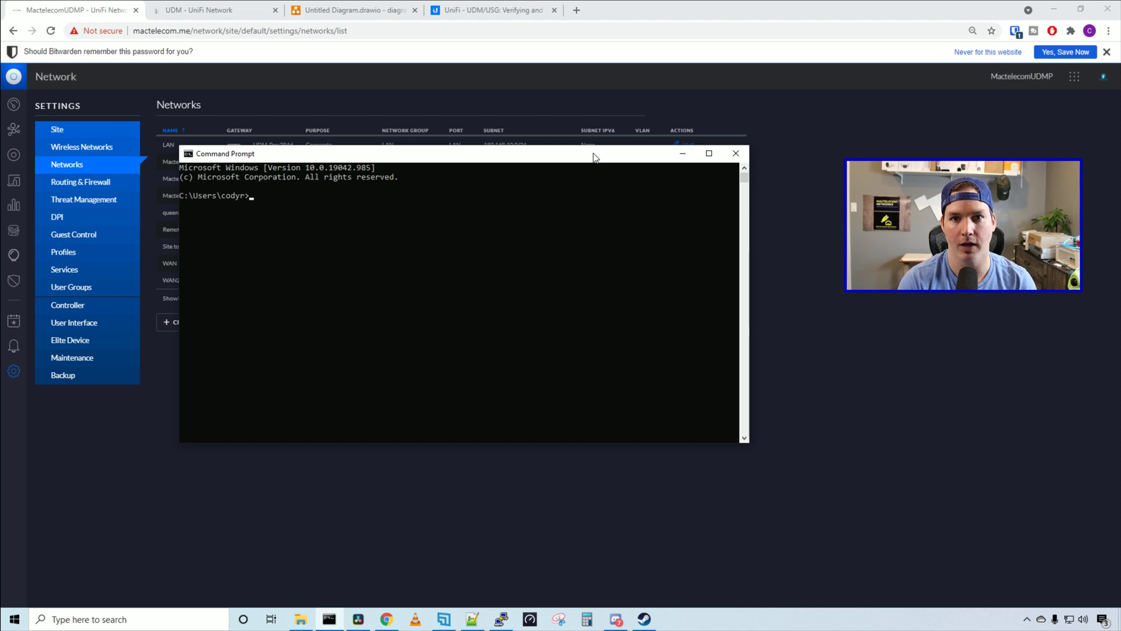
# Ping 192.168.55.1, stop it, then edit the recalled command to ping 192.168.1.1
pyautogui.write('ping')
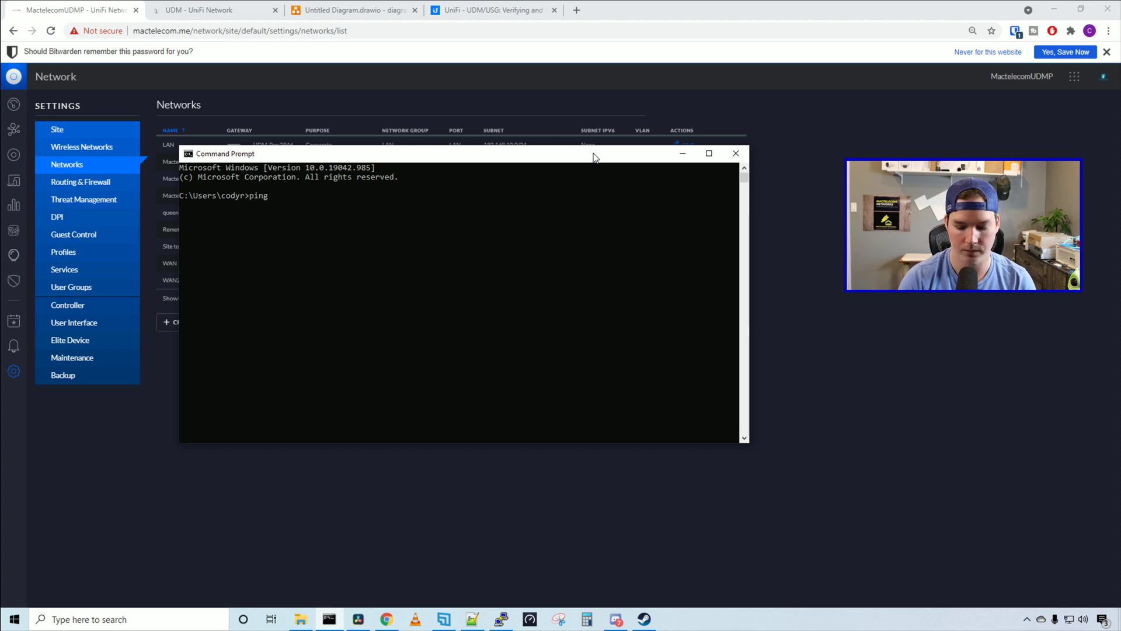
pyautogui.write(' 192.168.55.1')
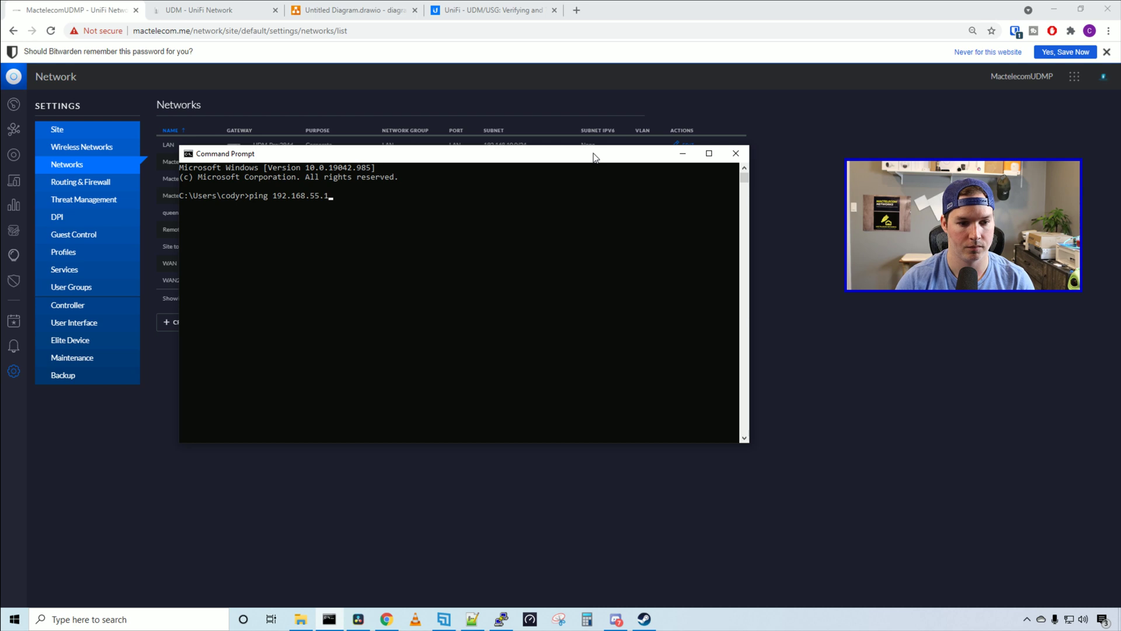
pyautogui.press('Return')
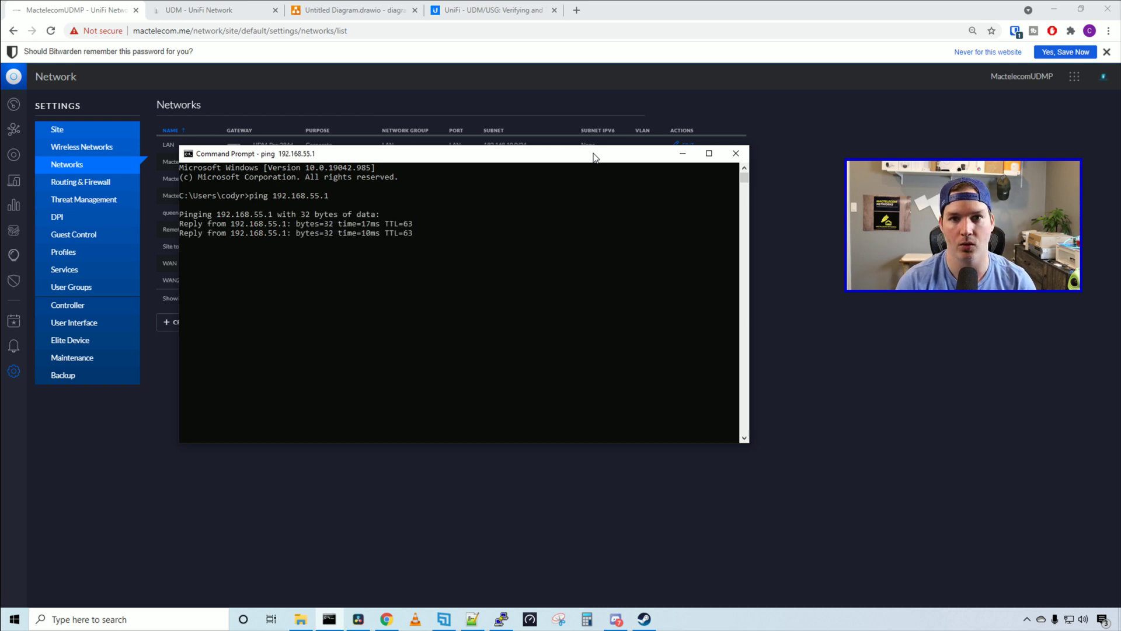
pyautogui.hotkey('ctrl', 'c')
pyautogui.press('Up')
pyautogui.press('BackSpace')
pyautogui.press('BackSpace')
pyautogui.press('BackSpace')
pyautogui.press('BackSpace')
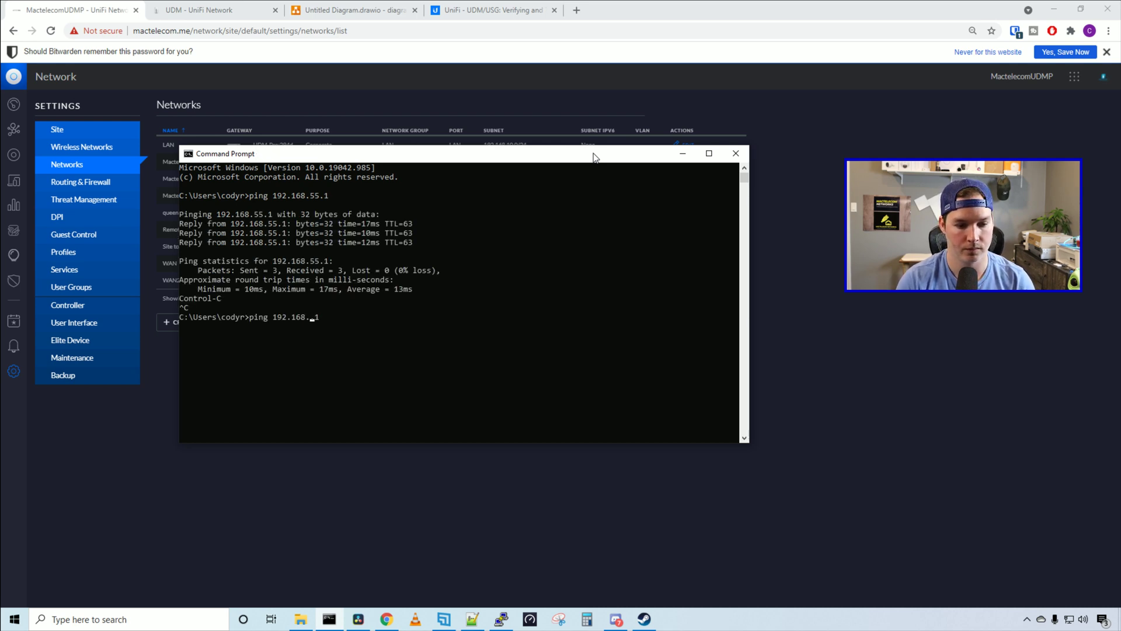
pyautogui.write('1.1')
pyautogui.press('Return')
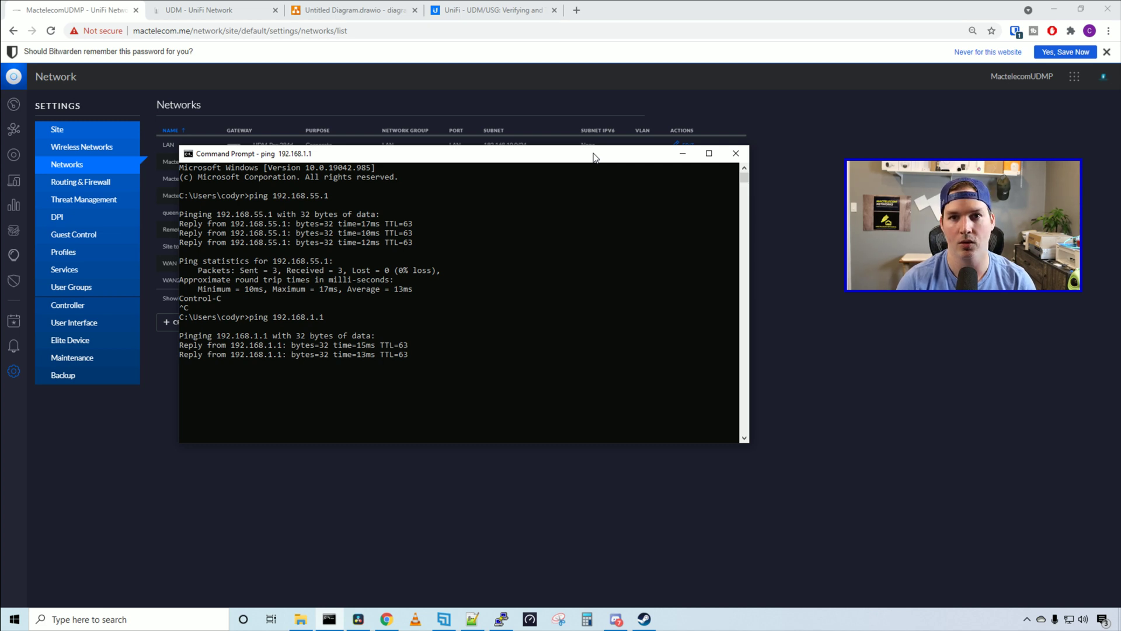